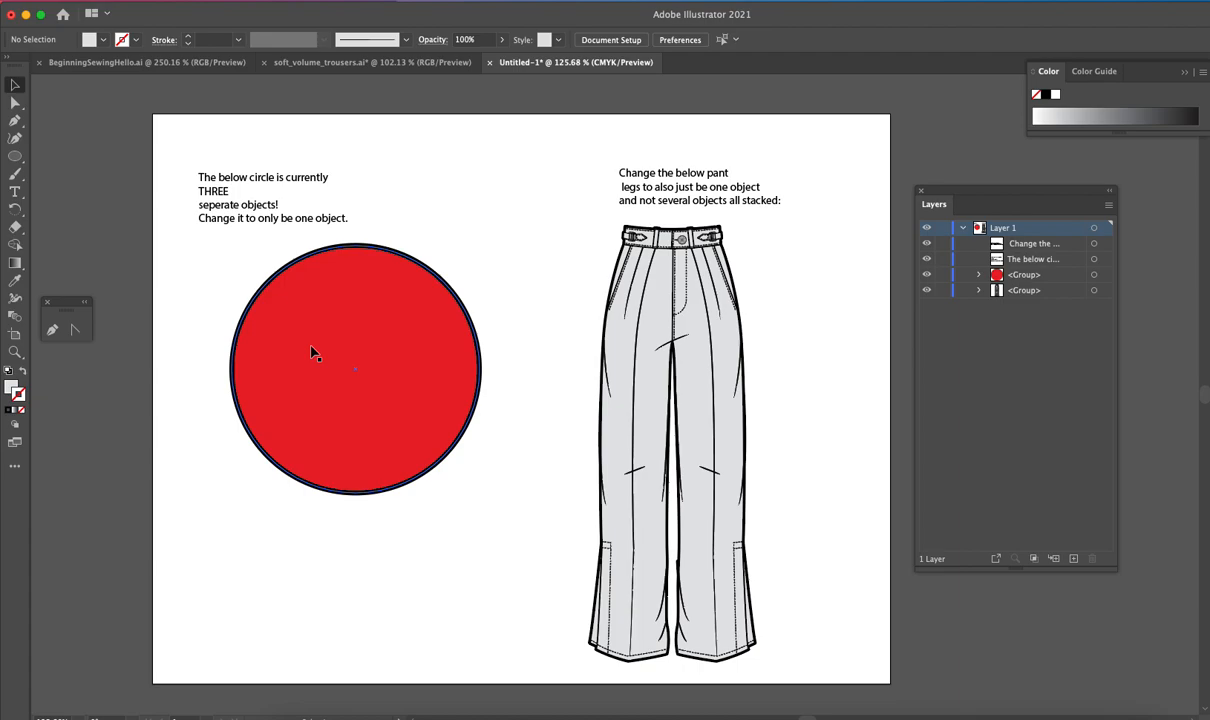
Shift the circle group slightly down-left, separate its red fill from the outline to inspect the stacked parts, and undo the separation
left_click_drag(311, 352, 296, 388)
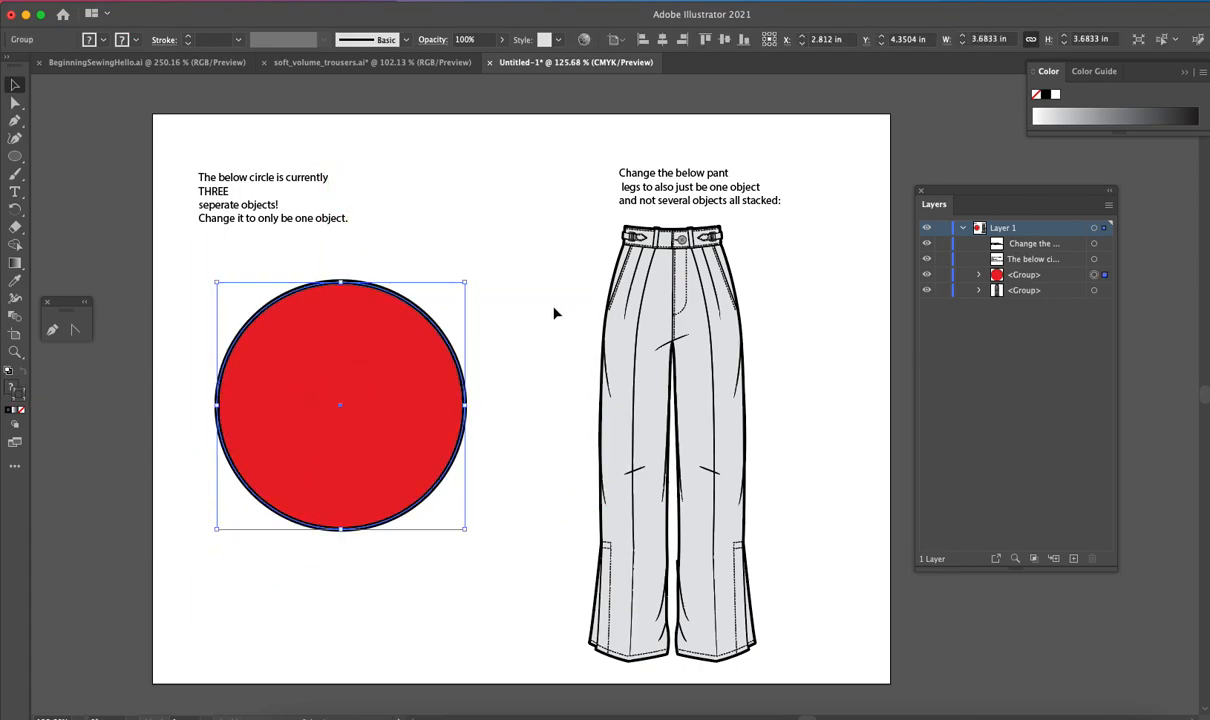
left_click(15, 102)
left_click(398, 457)
left_click_drag(398, 457, 503, 267)
left_click(463, 444)
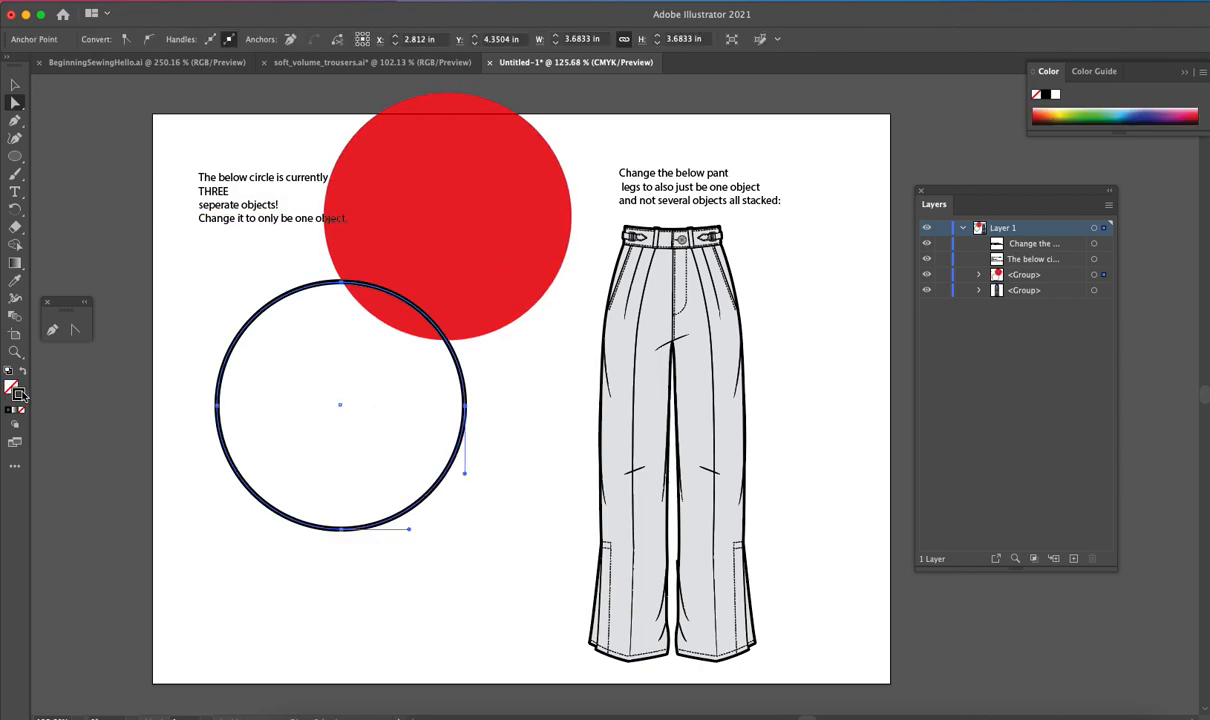
key("super+z")
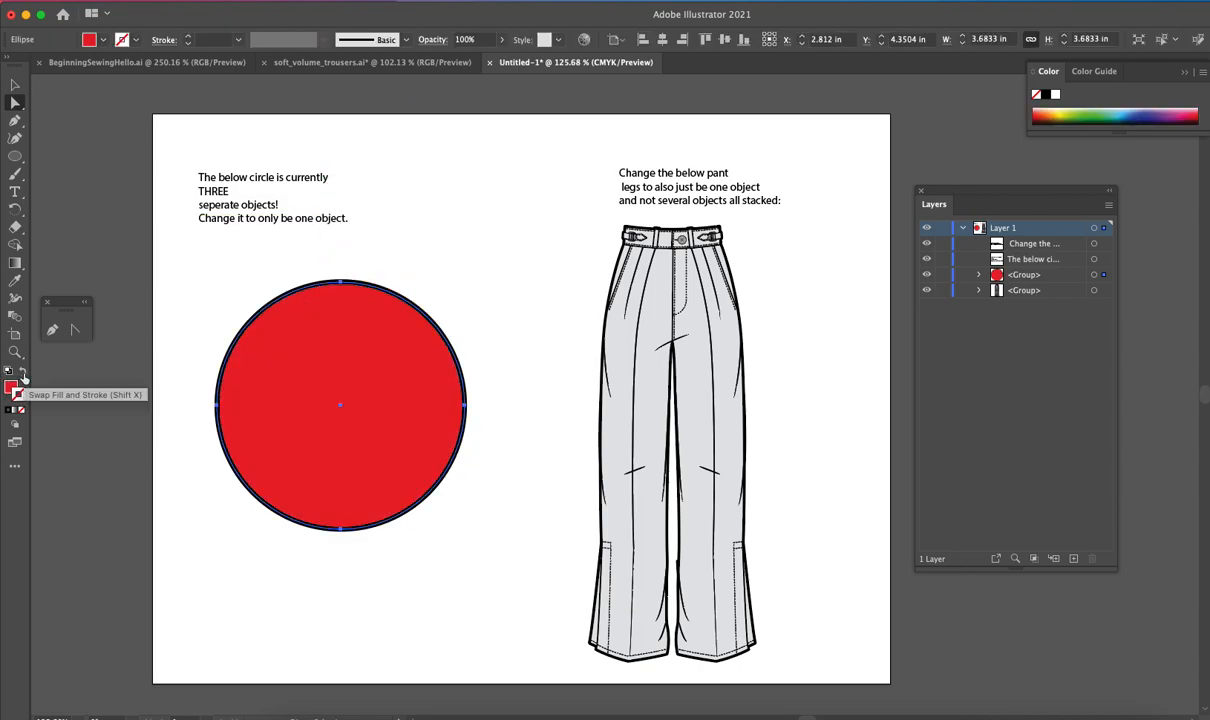
left_click(500, 285)
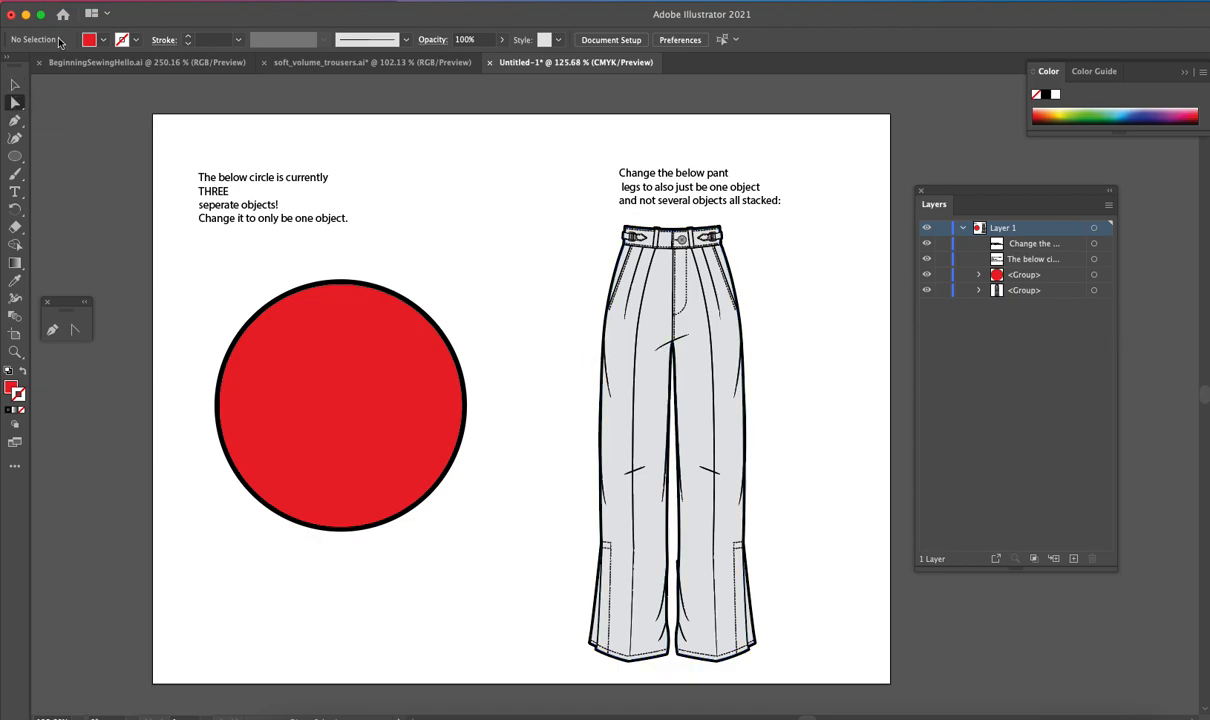
Enlarge the instruction text above the red circle and deselect it
left_click(13, 85)
left_click(244, 215)
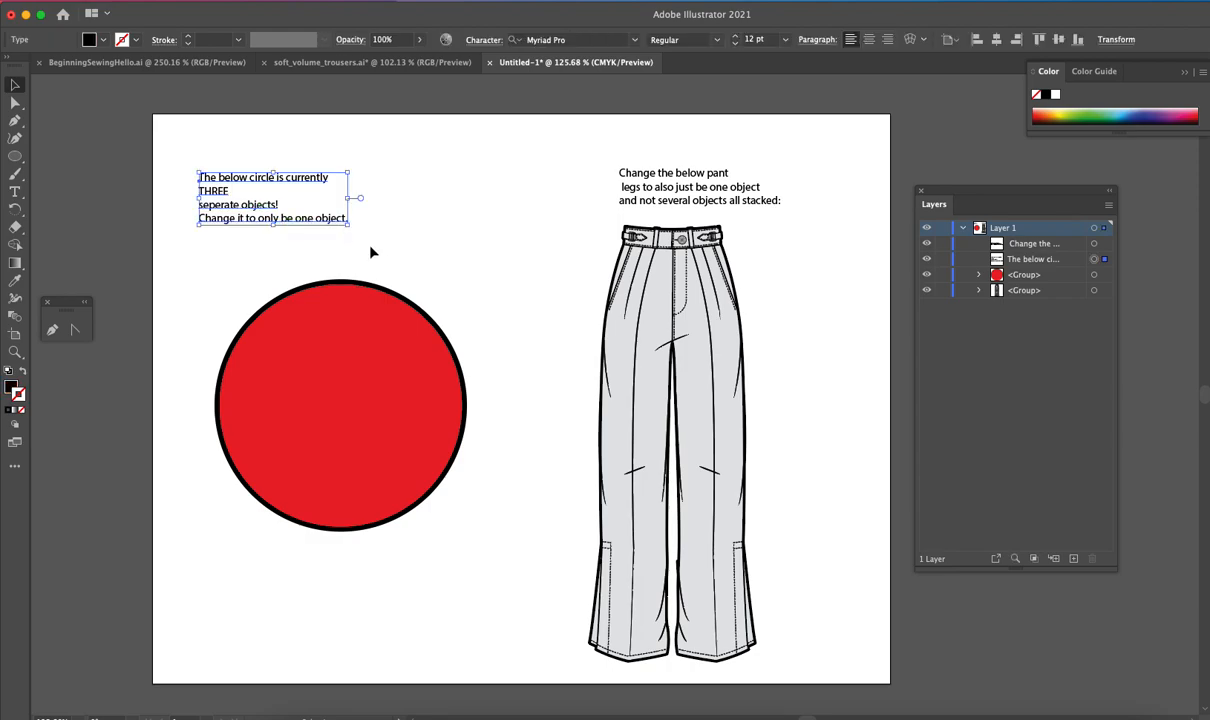
left_click_drag(349, 224, 414, 248)
left_click(465, 285)
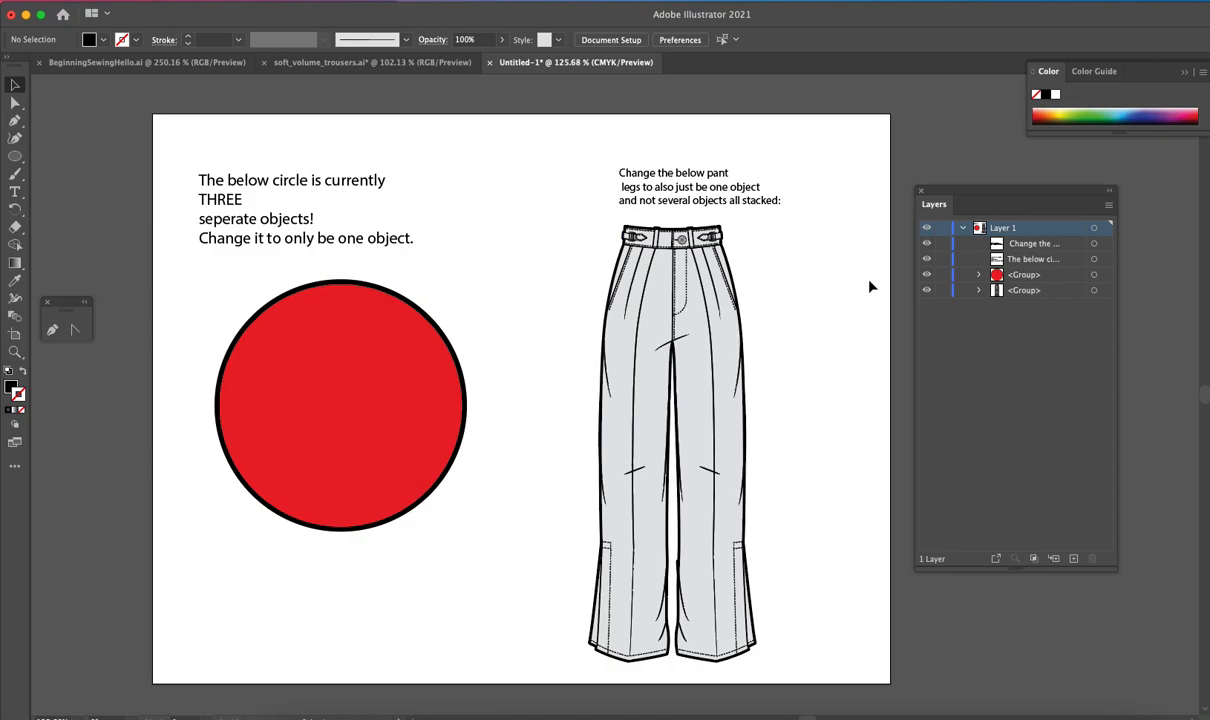
Expand the circle group in the layer list and move the whole group to about X 3.47 in, Y 4.25 in
left_click(979, 275)
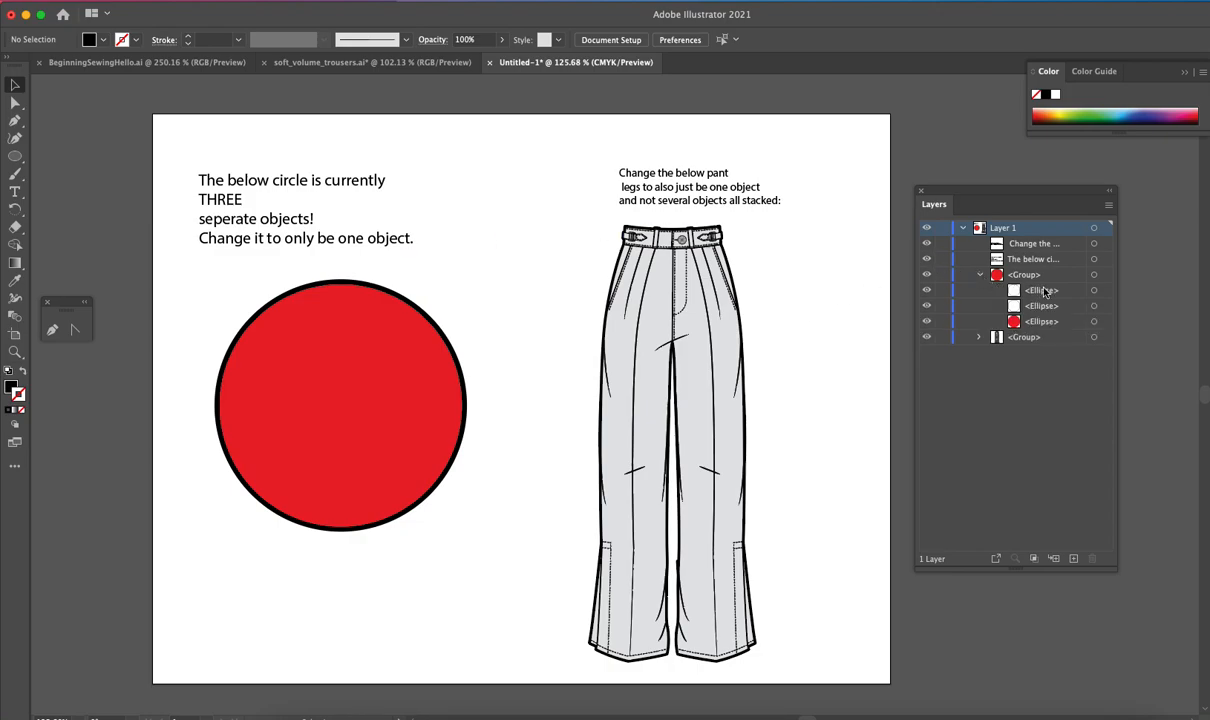
left_click(997, 318)
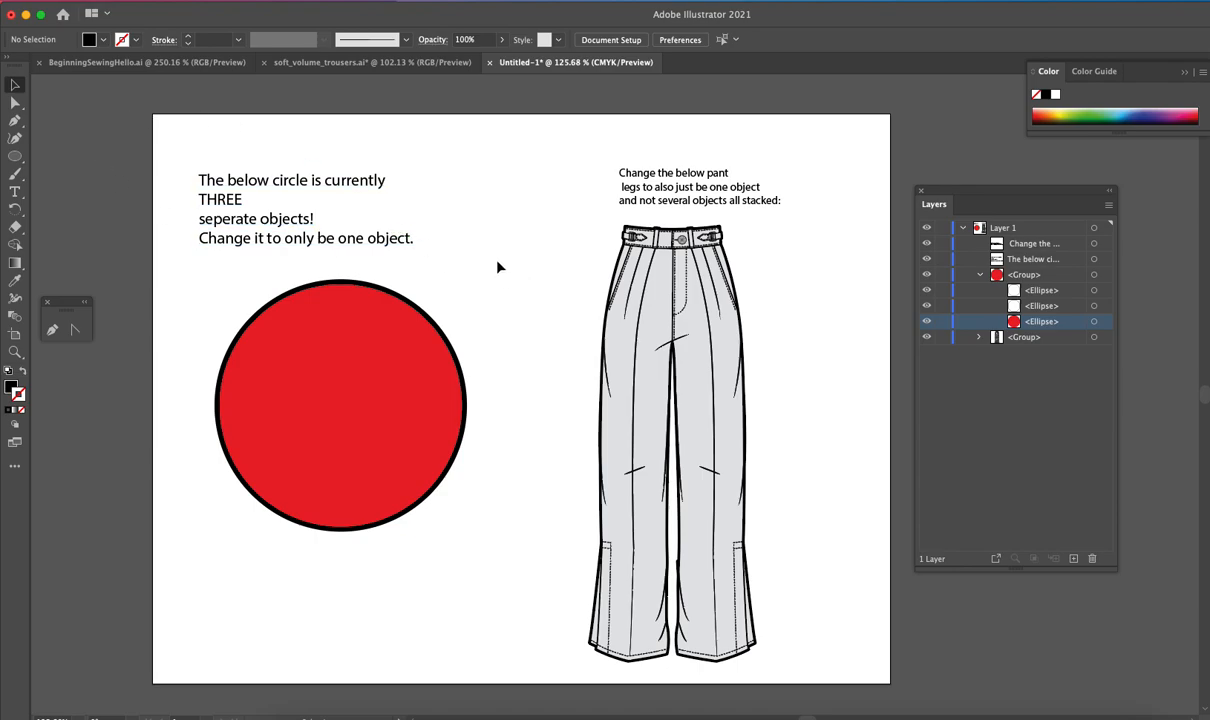
left_click(302, 337)
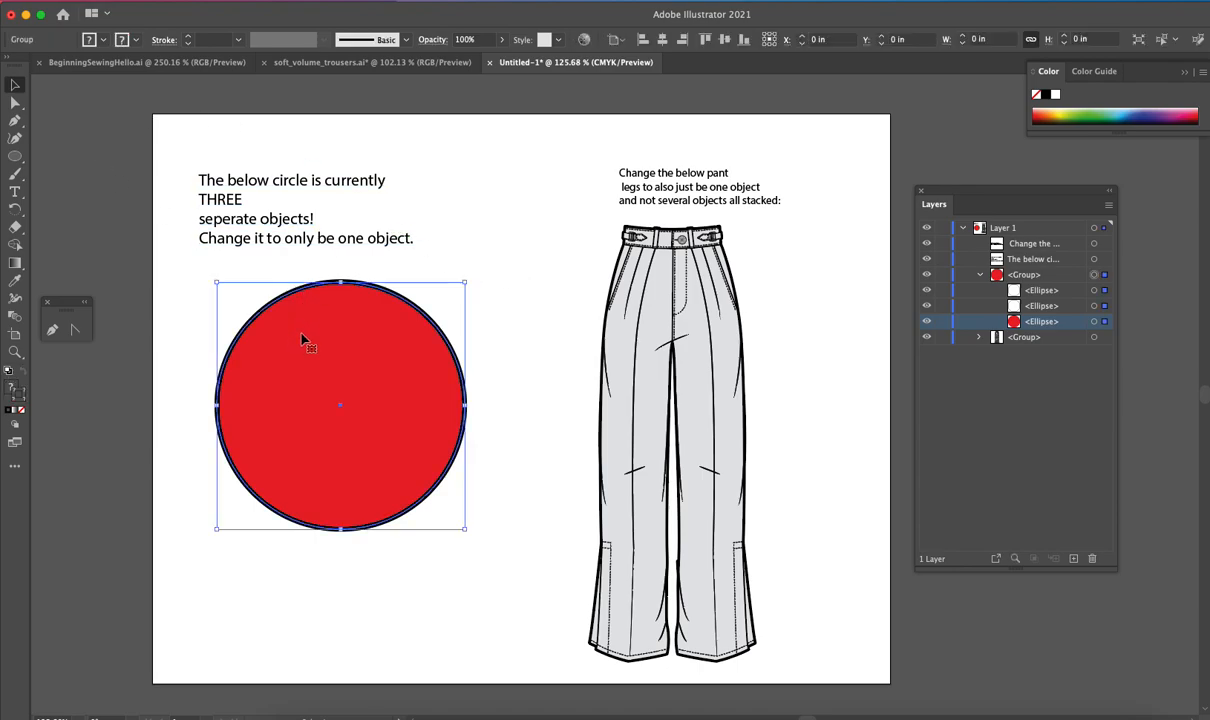
left_click_drag(302, 337, 356, 336)
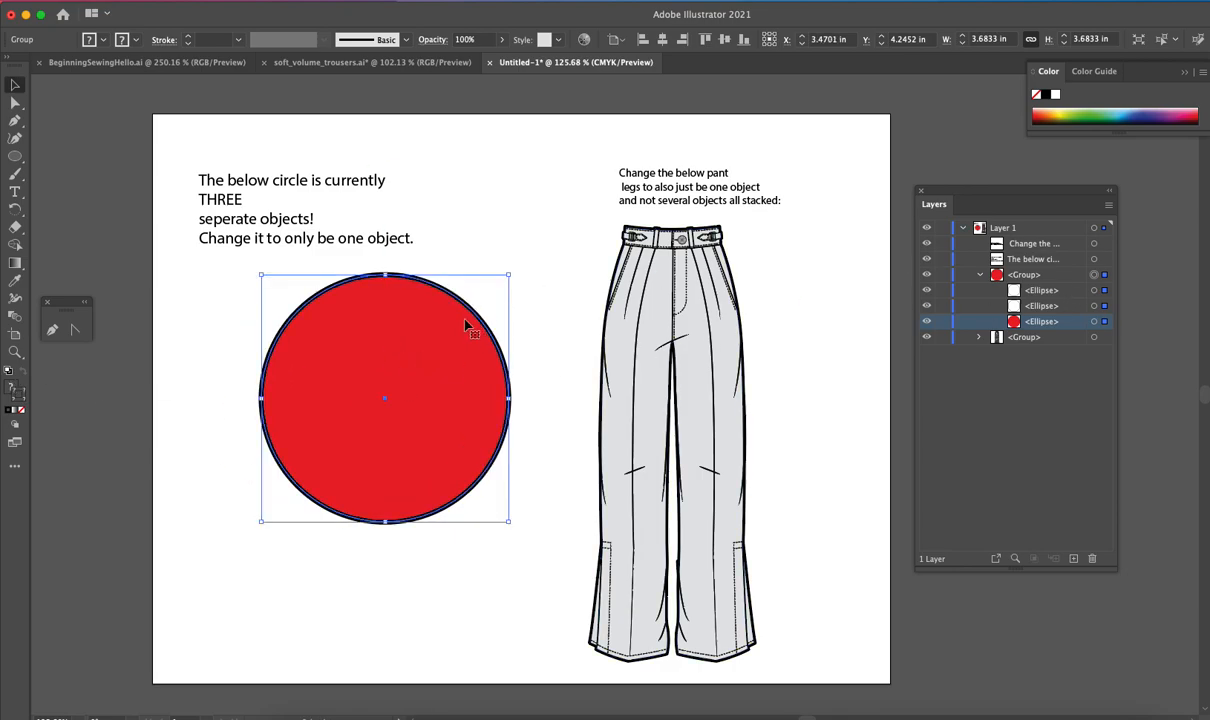
left_click(184, 2)
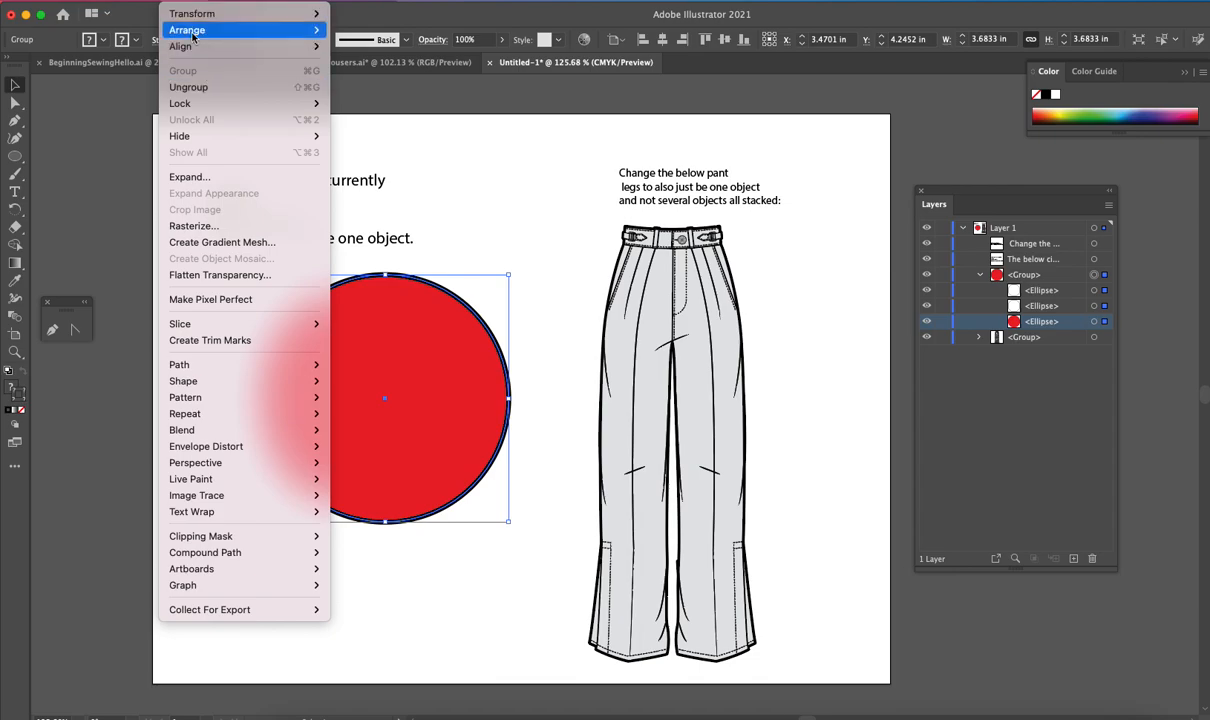
left_click(182, 3)
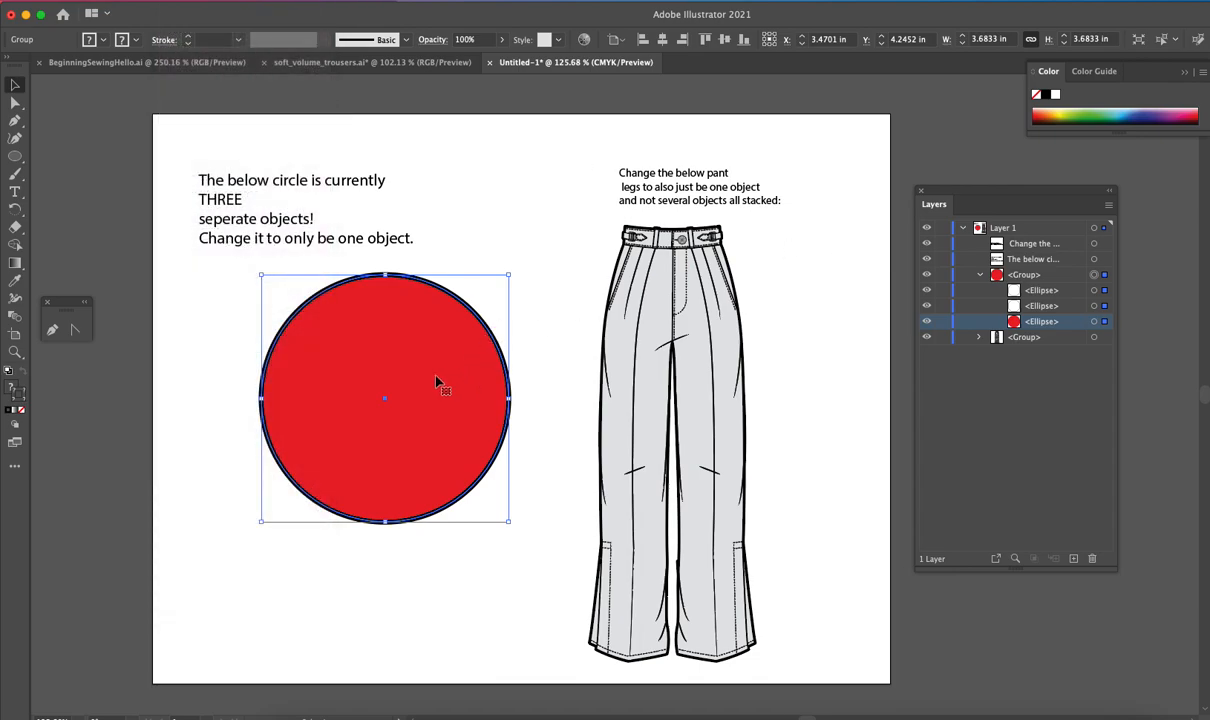
Isolate the circle group, pull the red fill and the 5 pt outline apart to inspect them, undo both moves and leave isolation mode
double_click(380, 345)
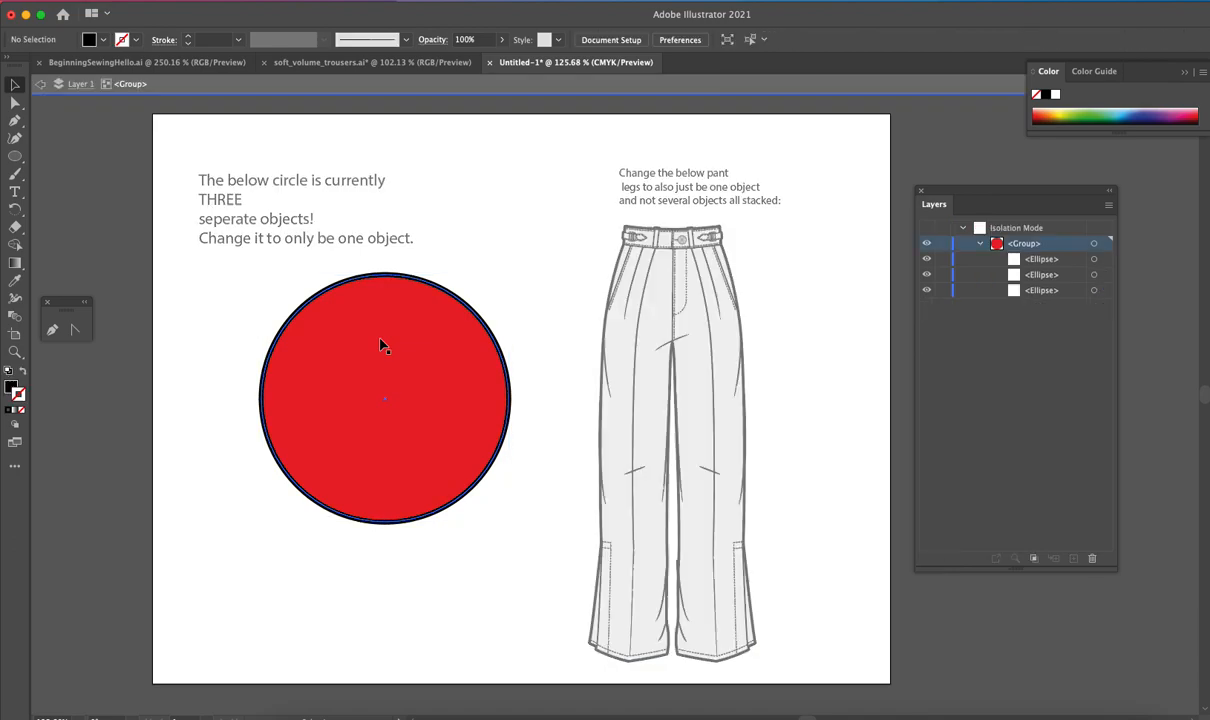
left_click_drag(370, 350, 552, 334)
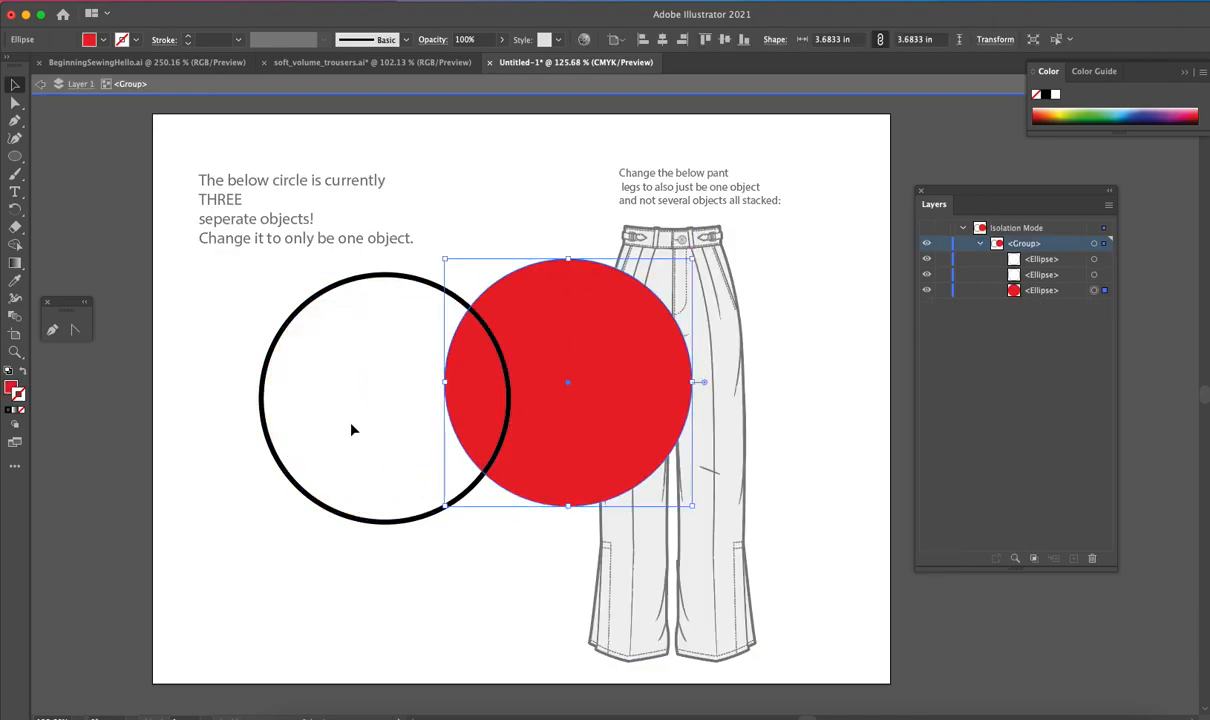
left_click_drag(324, 510, 303, 572)
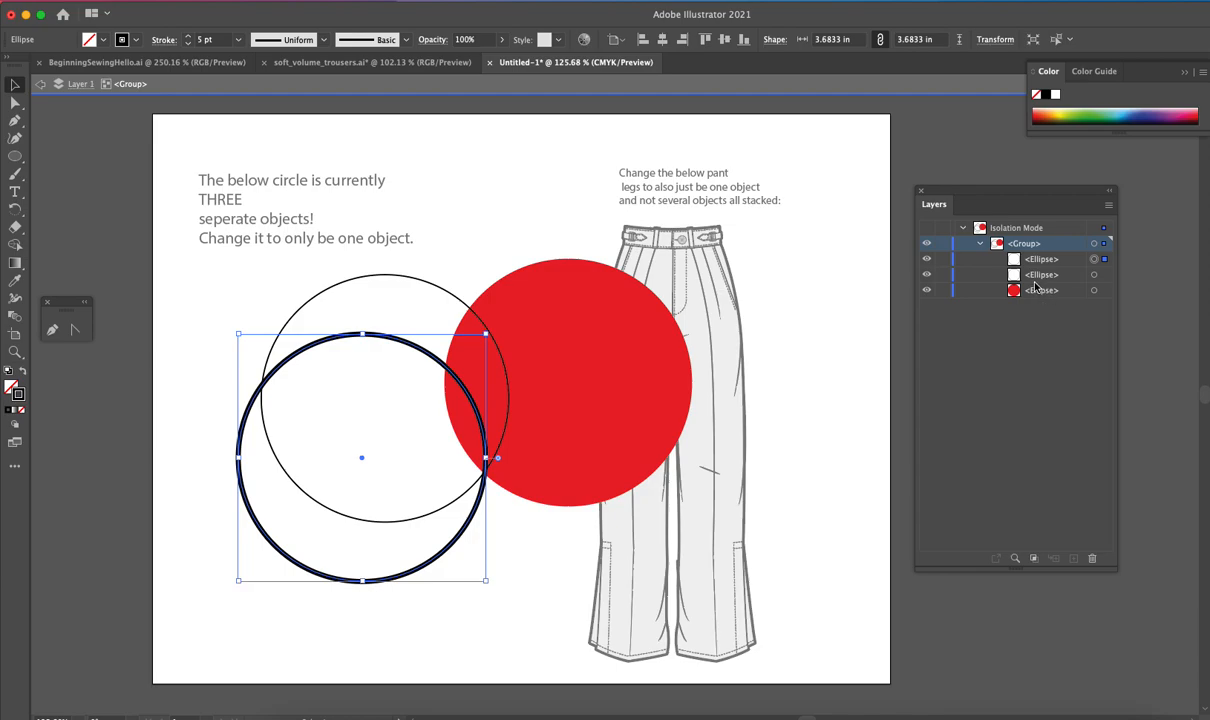
key("super+z")
key("super+z")
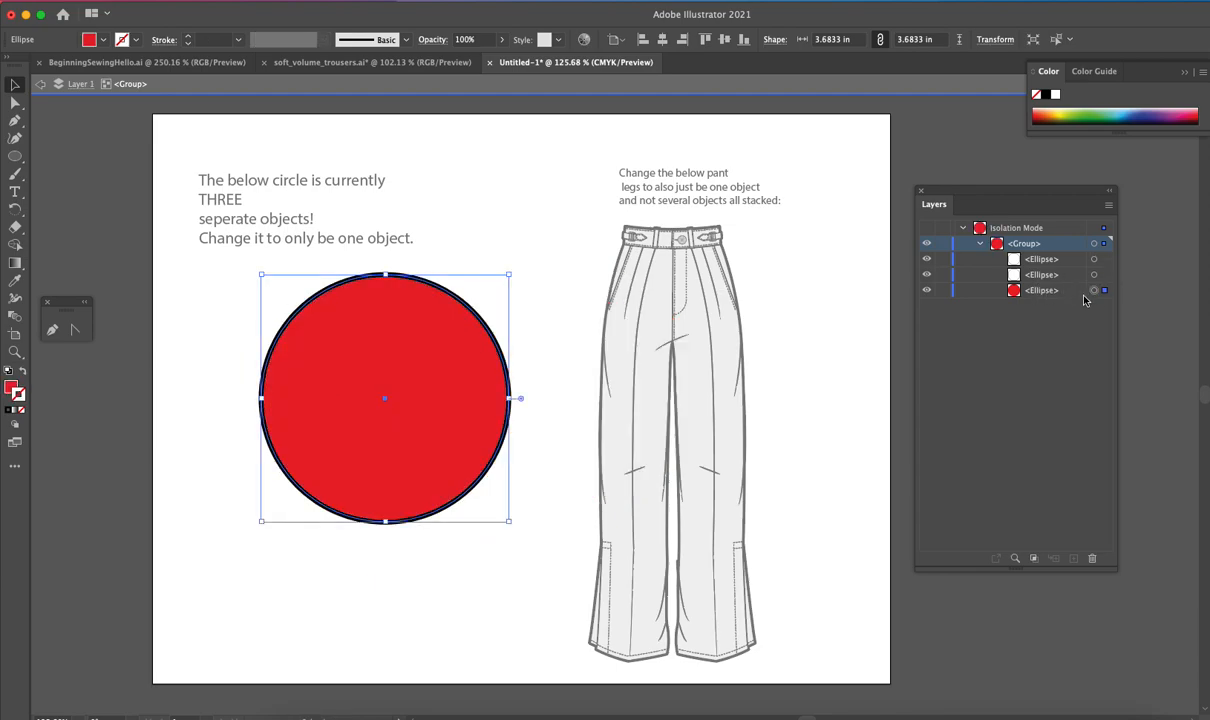
left_click(1062, 277)
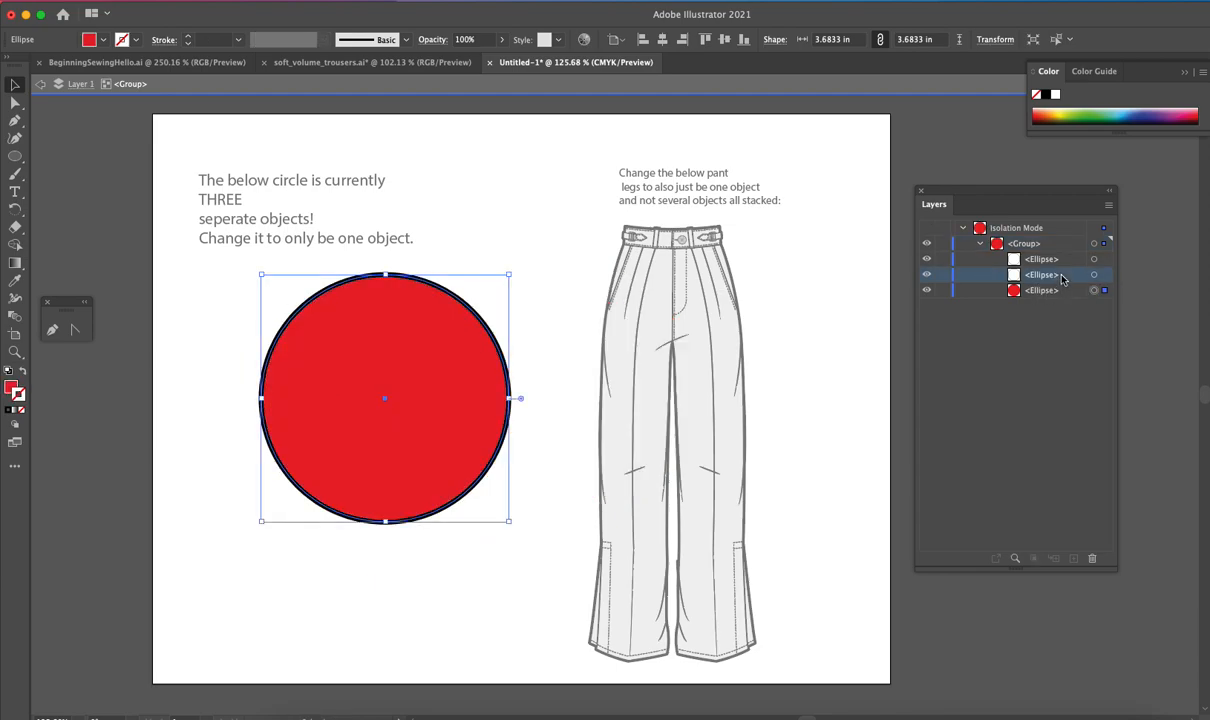
double_click(567, 279)
Target only the red ellipse from the layer list, try moving it over the trousers, and undo the move
left_click(1040, 321)
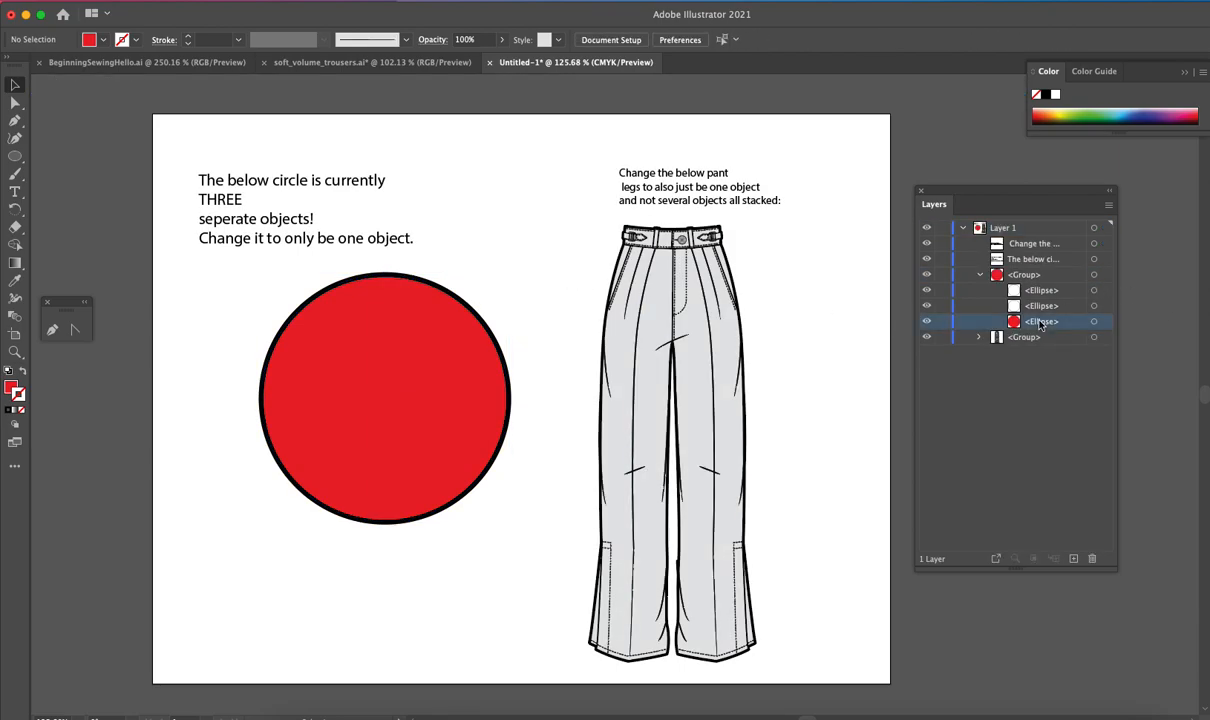
left_click(1094, 322)
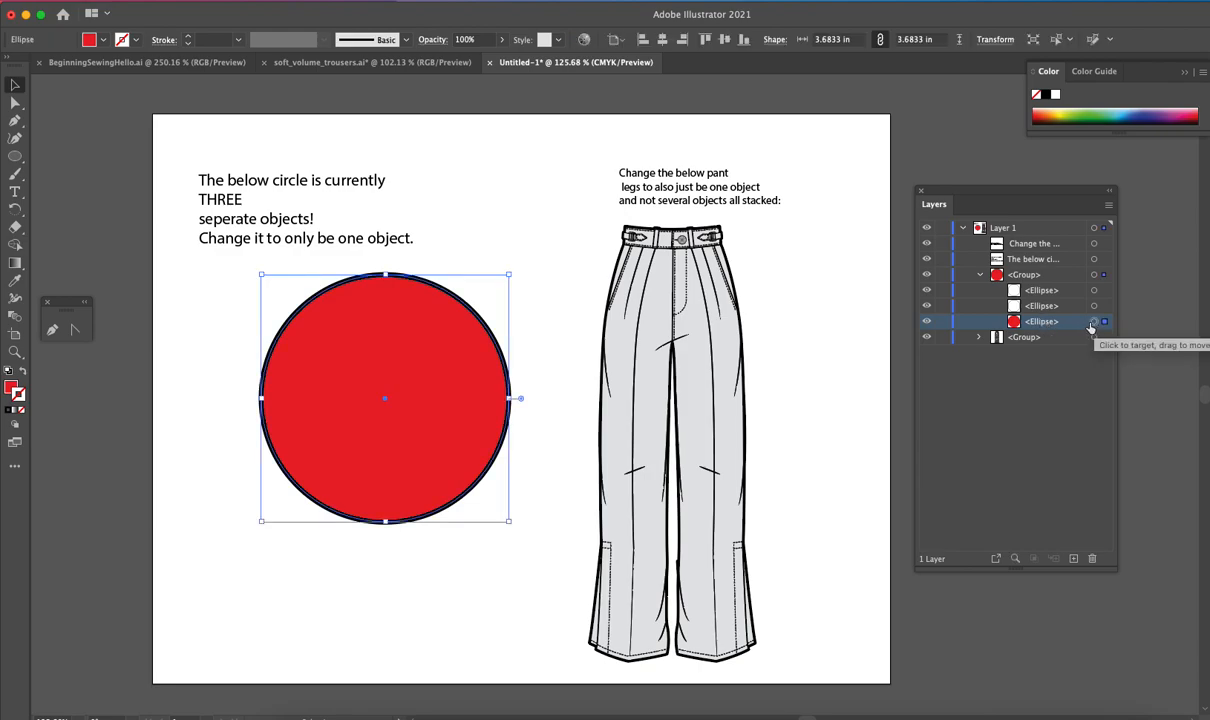
left_click(503, 337)
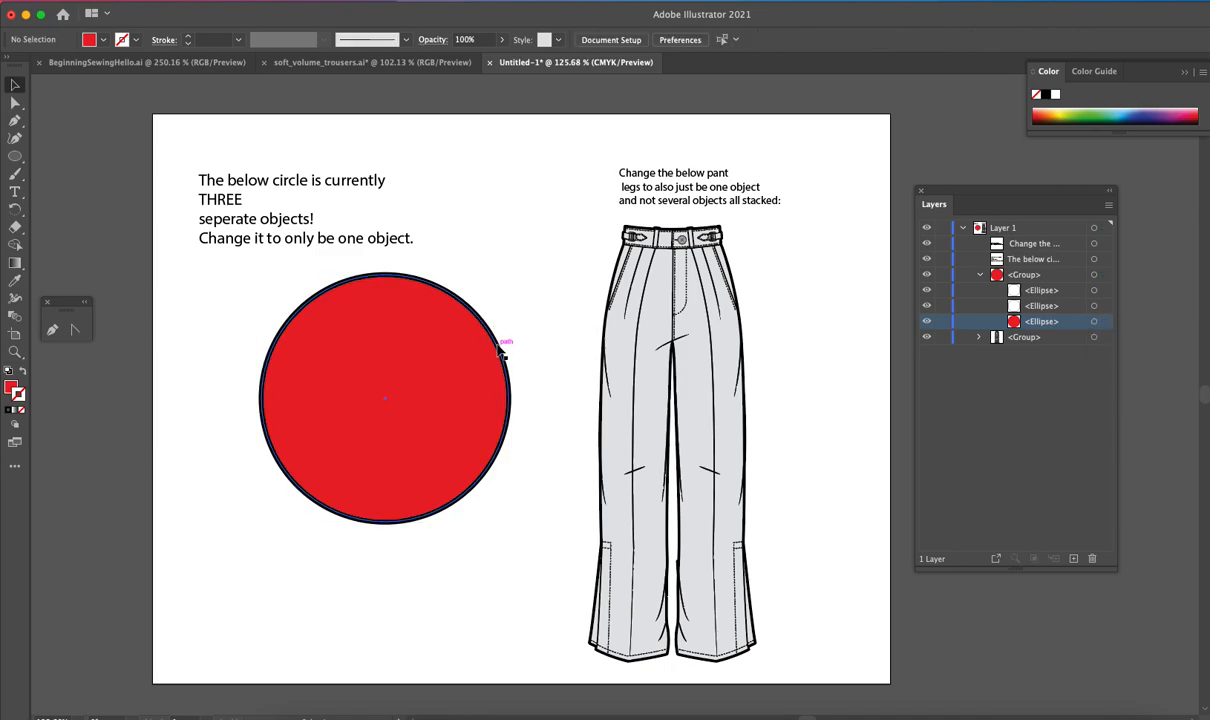
left_click(1094, 321)
left_click_drag(465, 390, 724, 348)
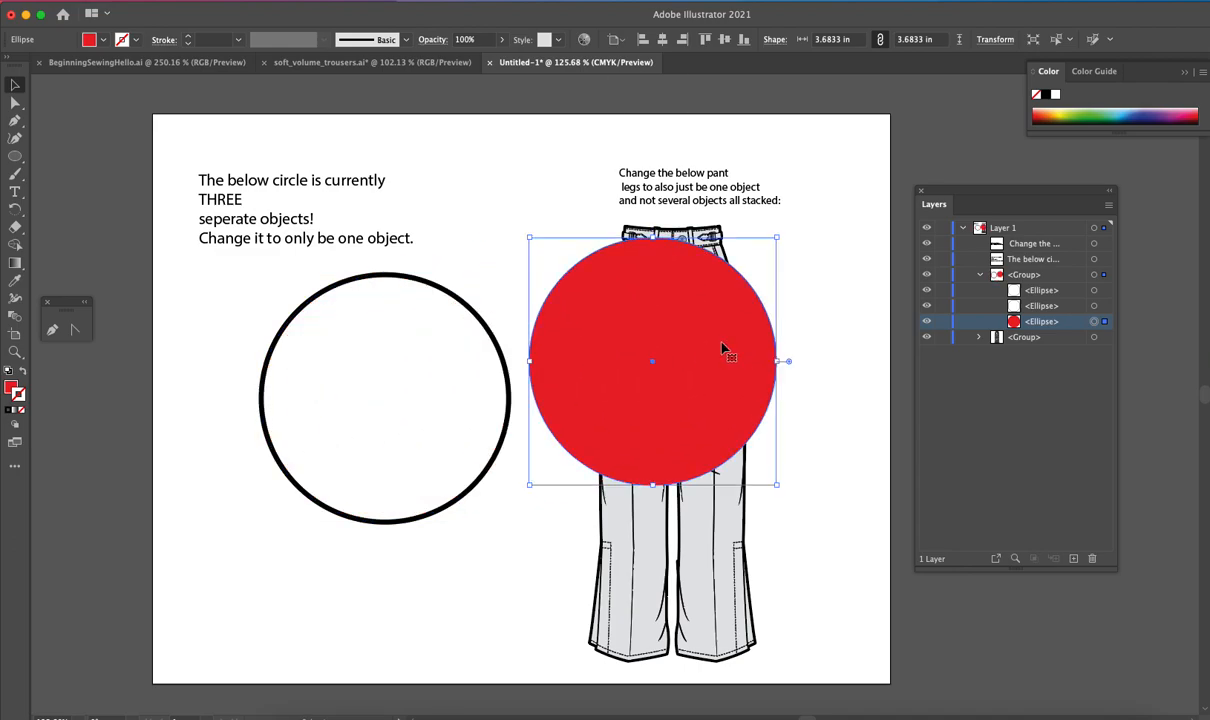
key("ctrl+z")
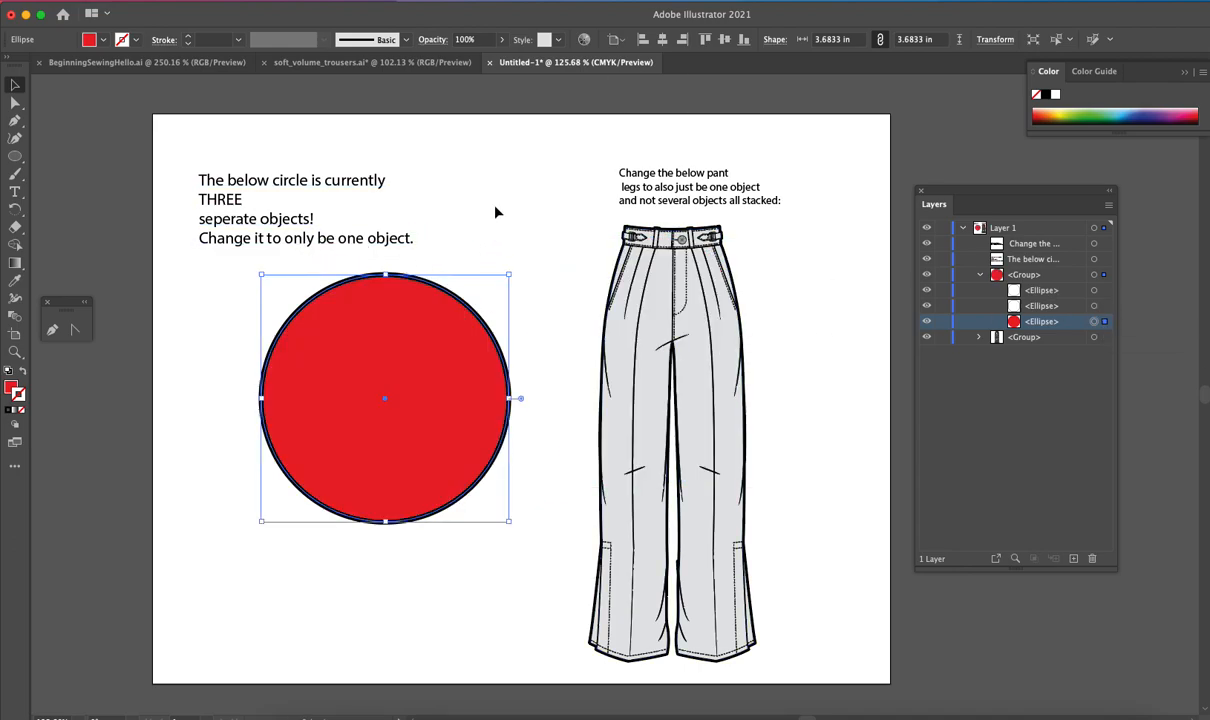
left_click(467, 195)
Isolate the circle group, moving the red fill down and the 5 pt outline left to expose the thin outline
left_click(405, 343)
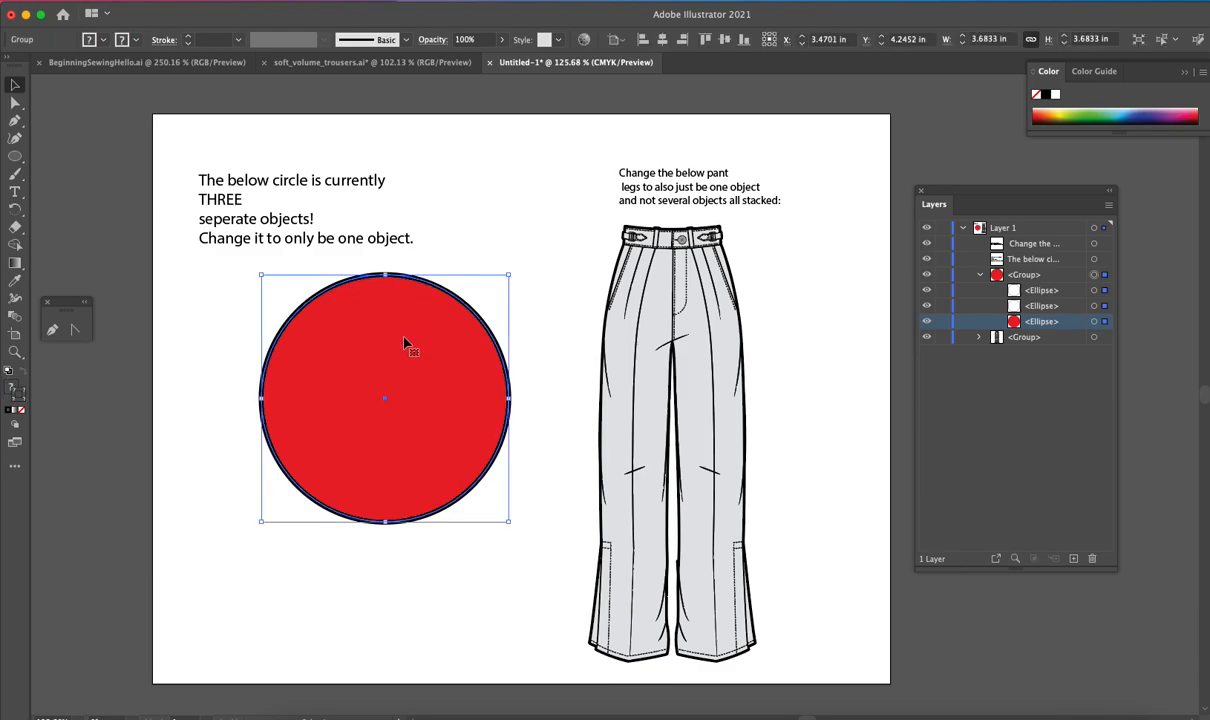
double_click(405, 343)
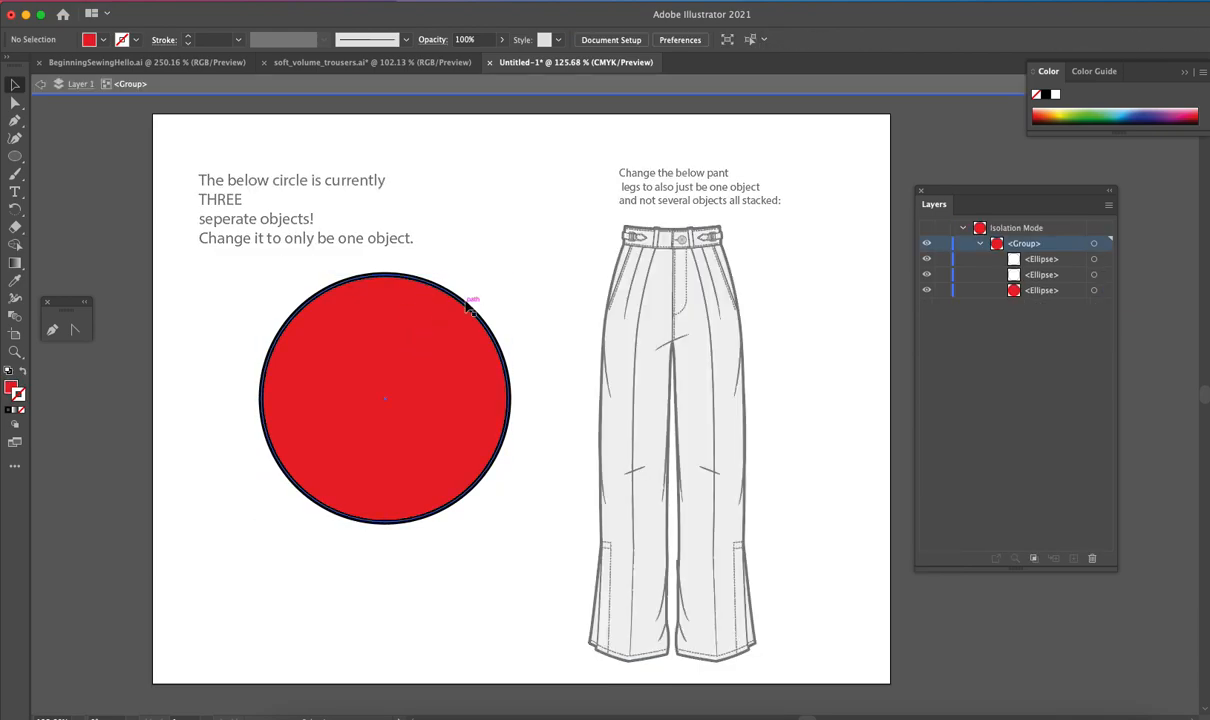
left_click_drag(419, 346, 419, 422)
left_click_drag(469, 310, 402, 333)
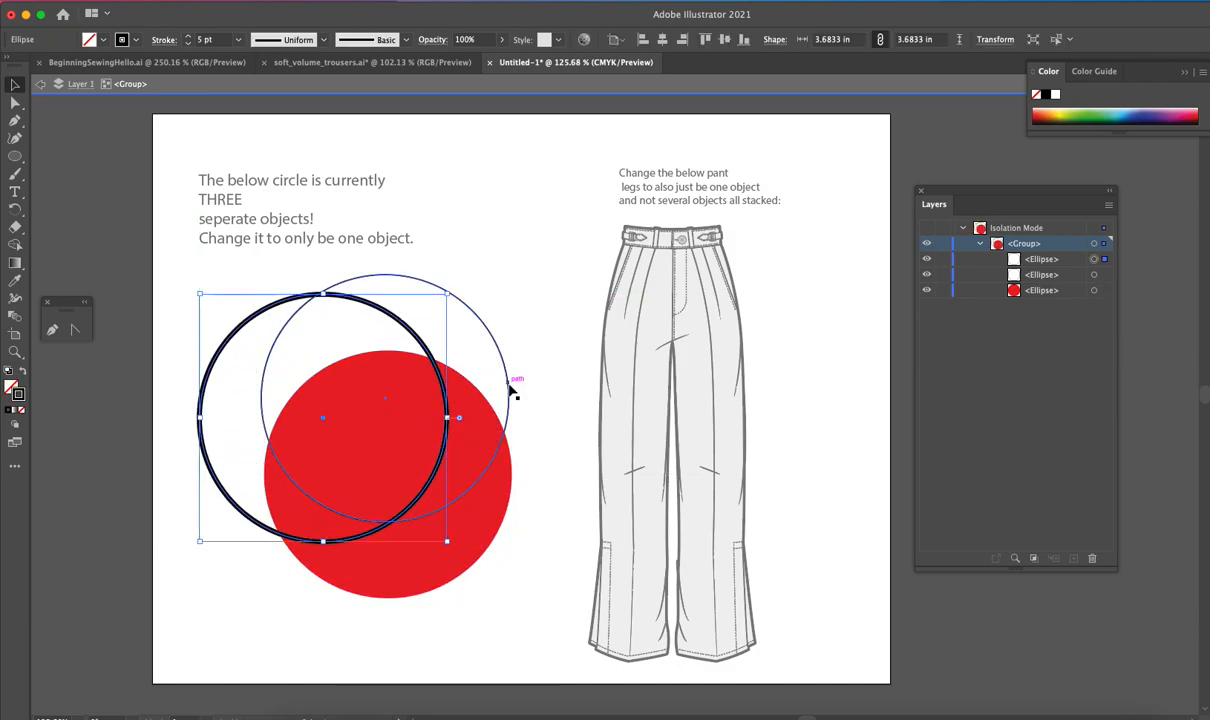
Move the red fill up and slightly right, and delete the thin 1 pt outline ellipse
left_click(498, 453)
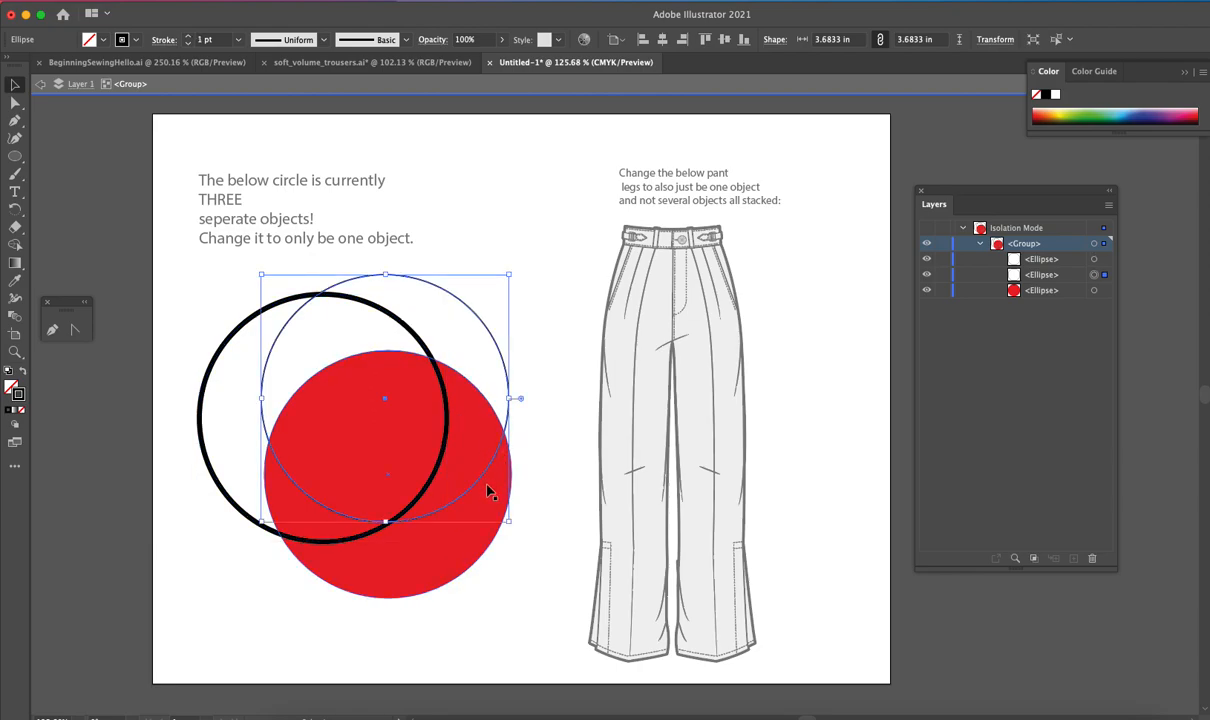
left_click_drag(489, 488, 518, 374)
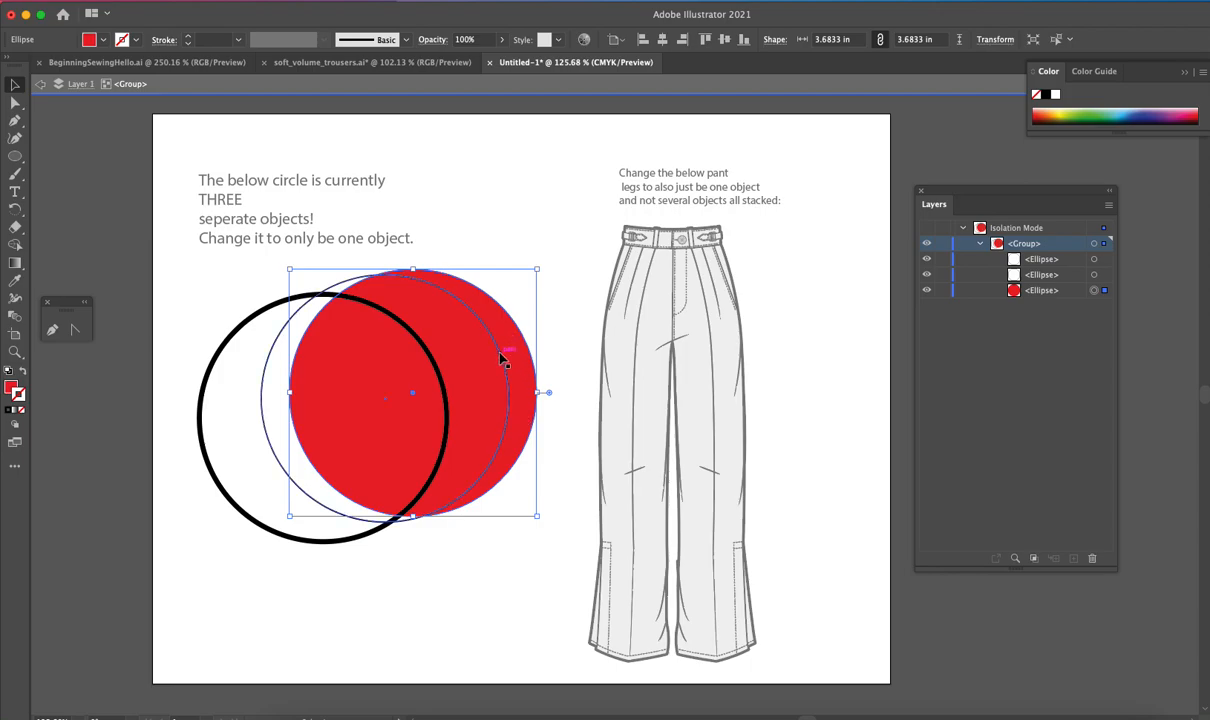
left_click(503, 358)
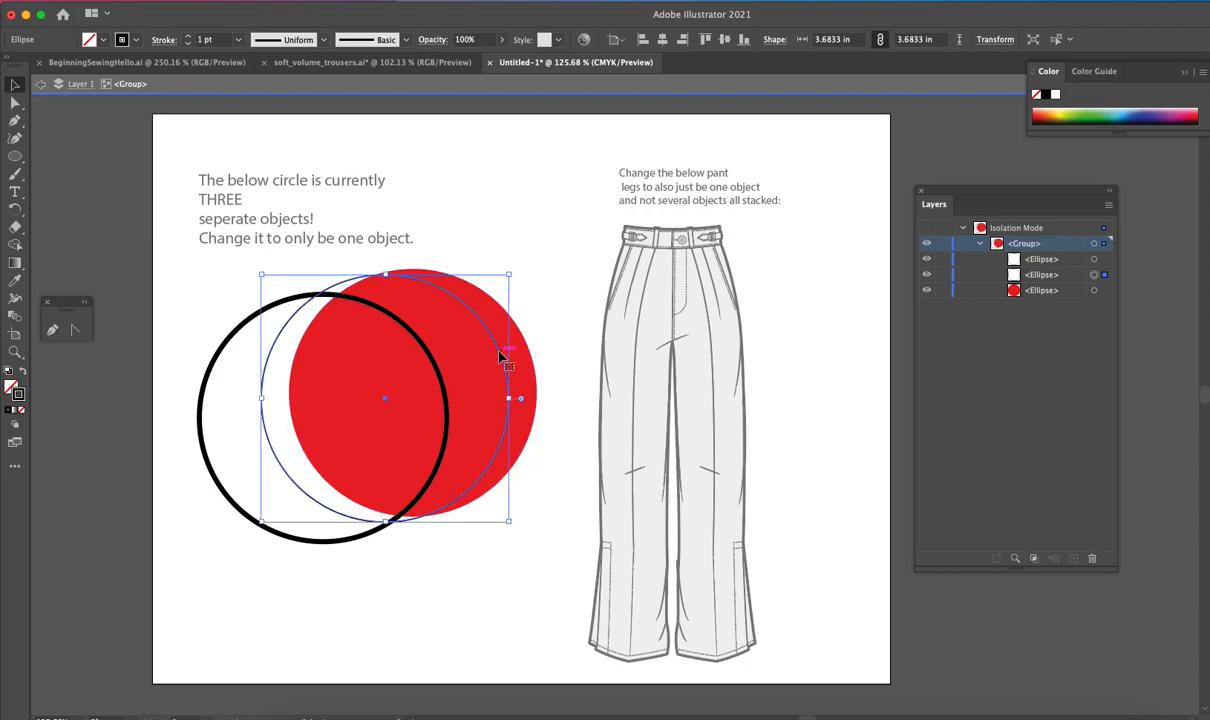
key("Delete")
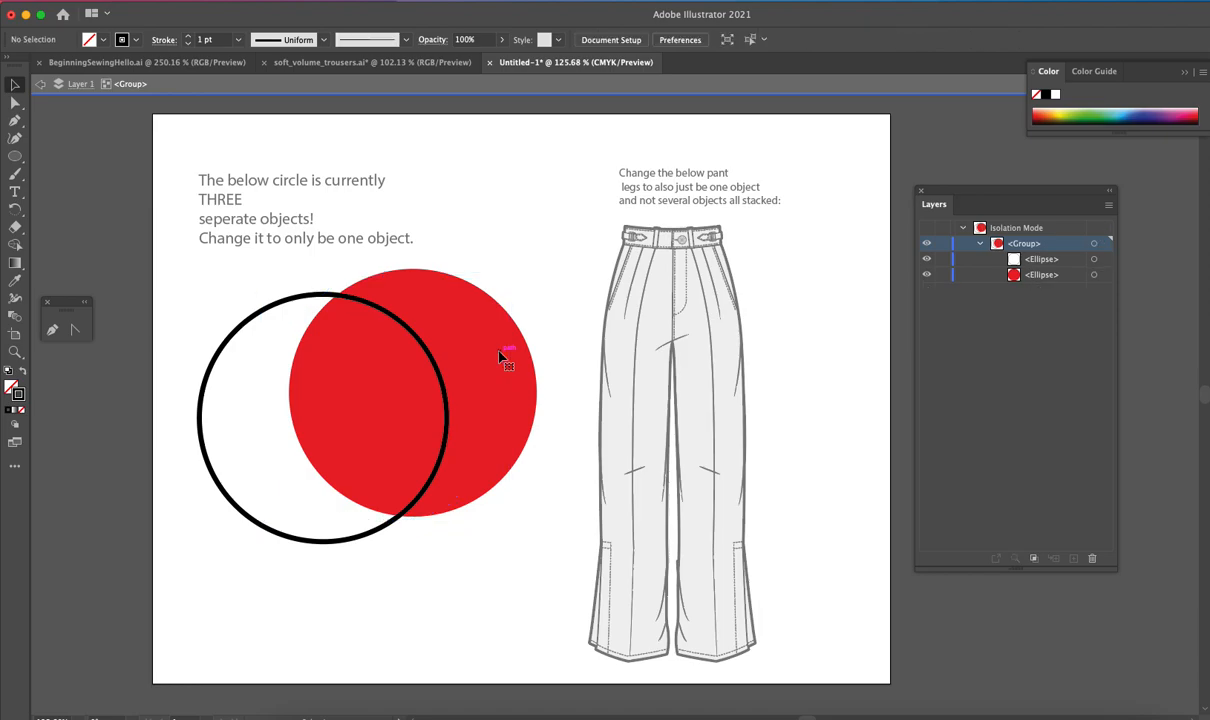
Give the red ellipse a black 1 pt stroke and align it level with the thick outline ellipse
left_click(501, 357)
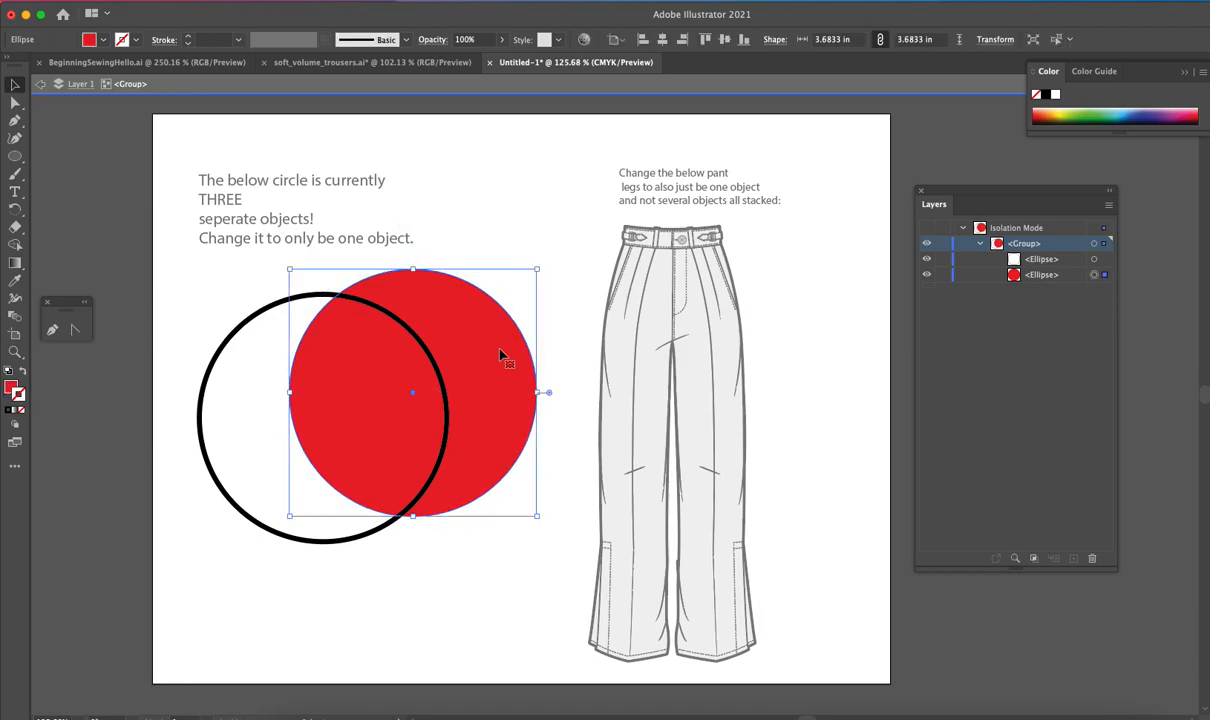
left_click(8, 411)
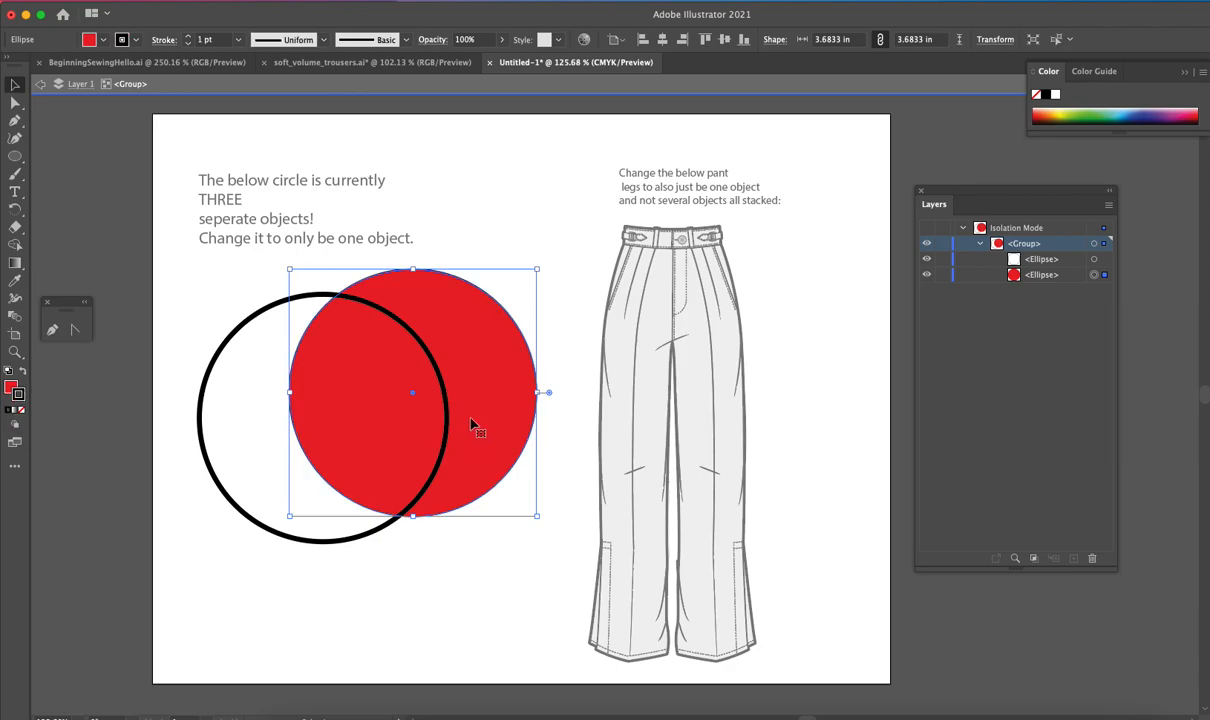
left_click(532, 578)
left_click(529, 408)
left_click_drag(481, 452, 454, 477)
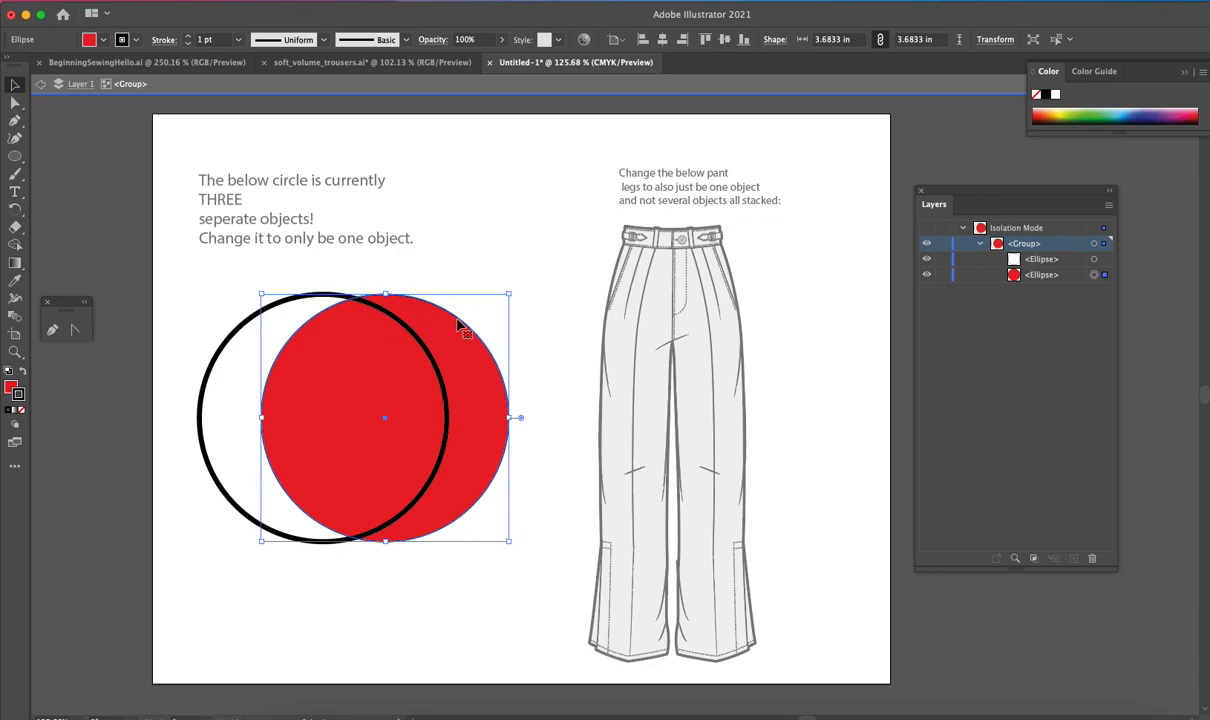
Delete the separate 5 pt outline ellipse, and outside isolation mode move the remaining circle group to about X 3.17 in, Y 4.77 in
left_click(333, 296)
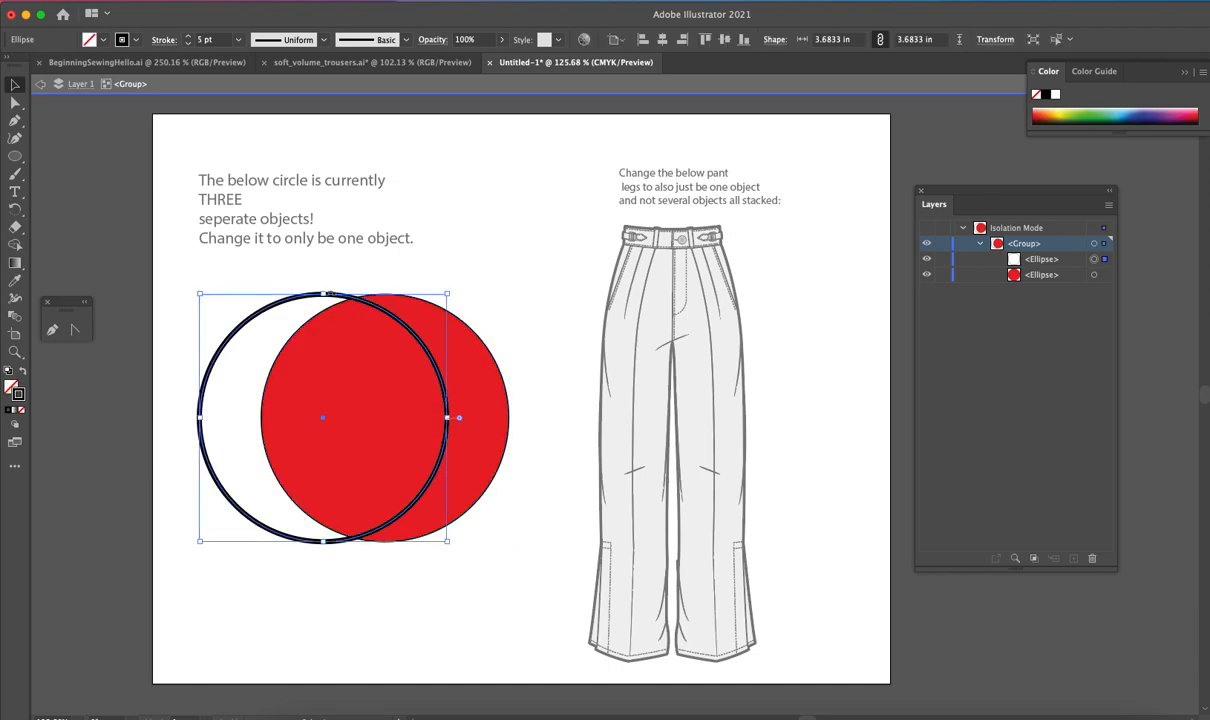
key("Delete")
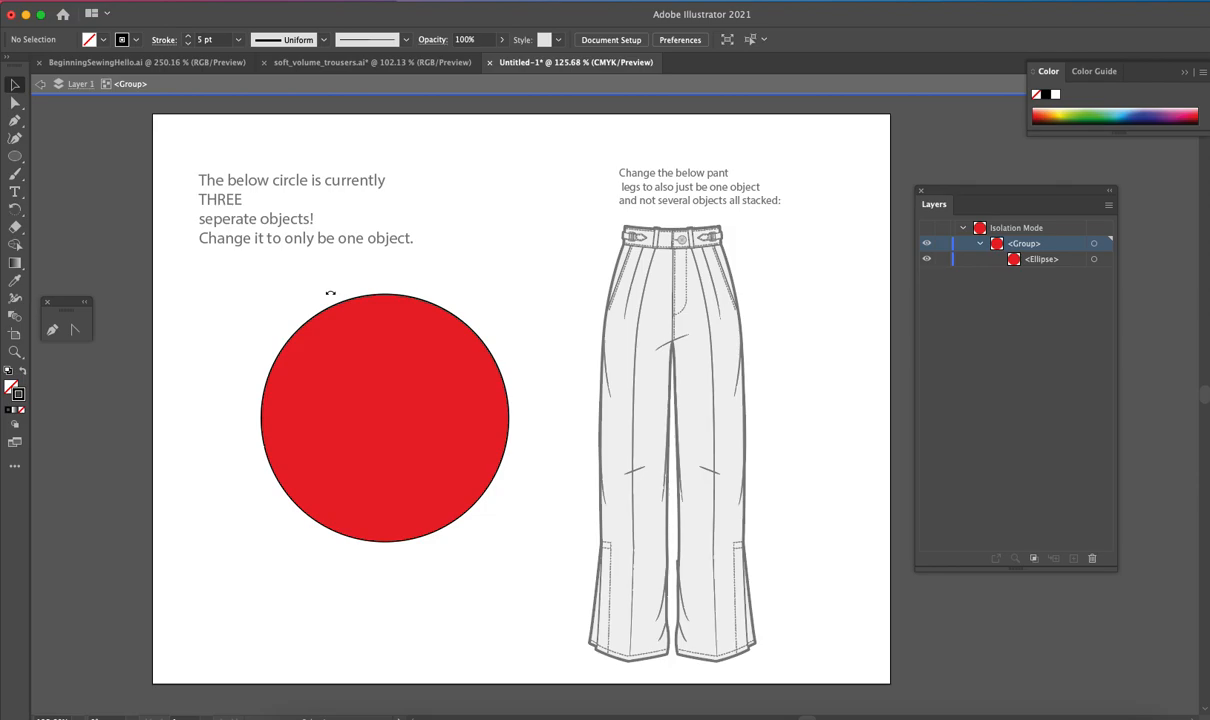
double_click(388, 281)
left_click(419, 386)
left_click_drag(432, 400, 381, 517)
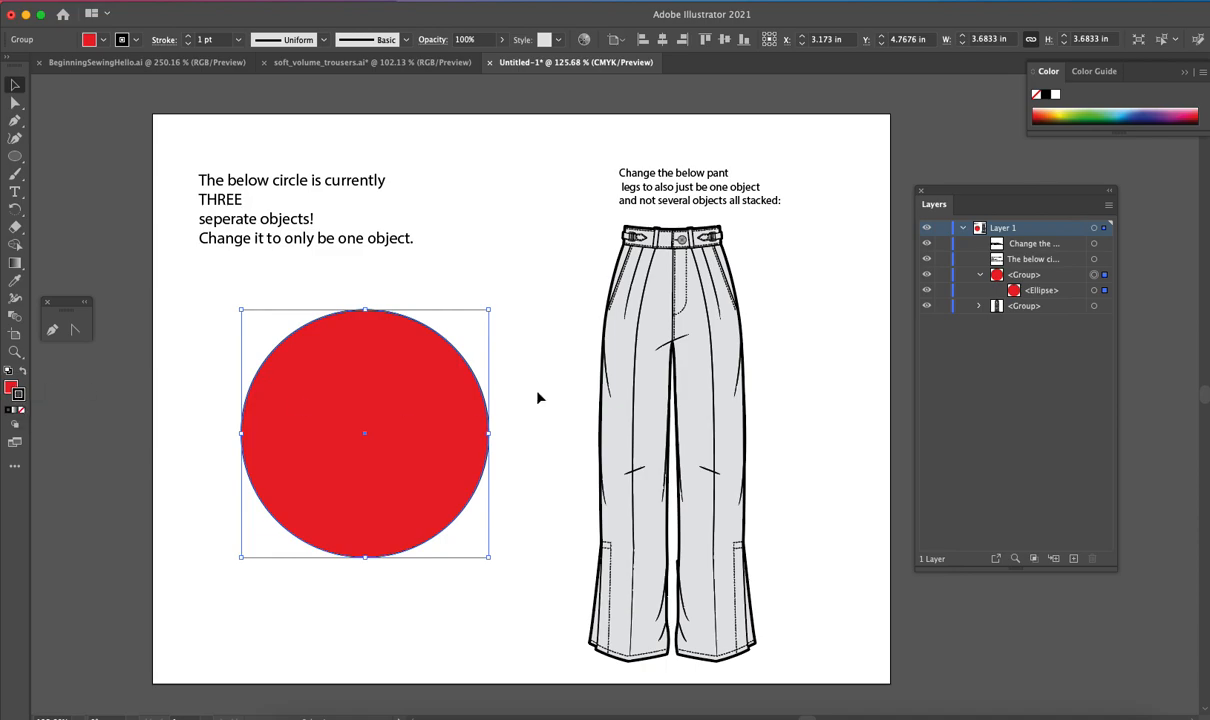
Move the circle group to about X 2.69 in, Y 4.38 in, and try pulling its left anchor inward and adjusting the handles
left_click_drag(430, 381, 324, 346)
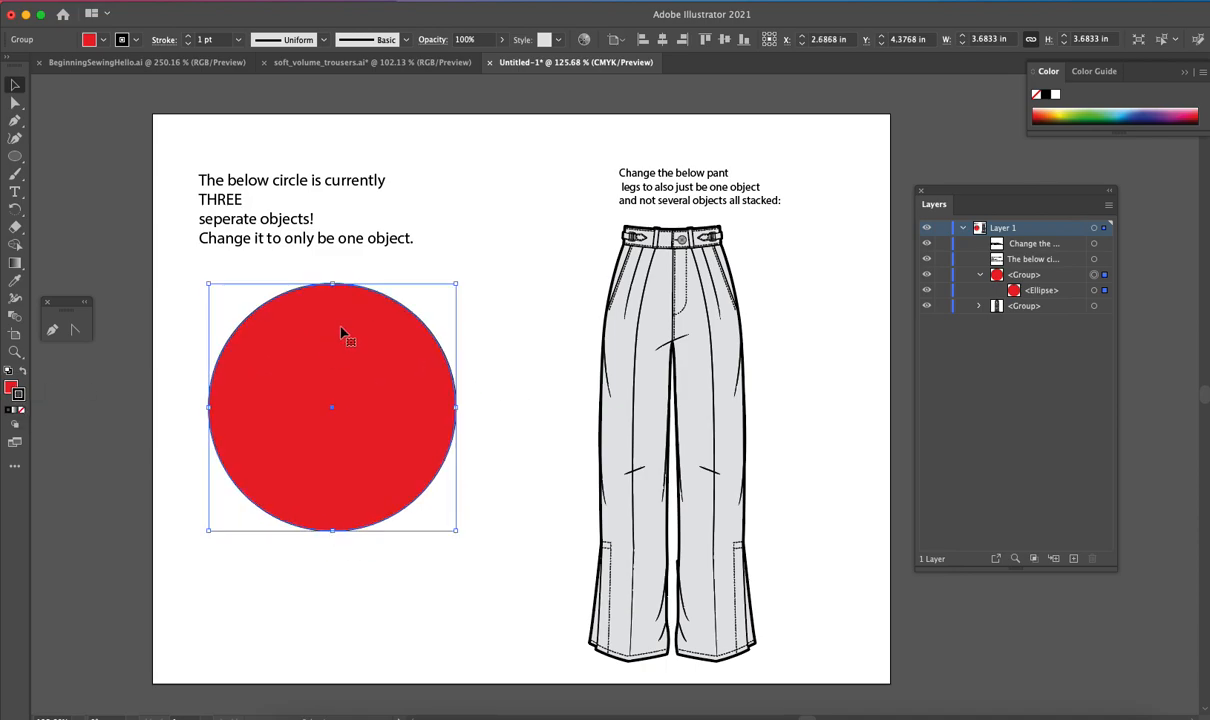
key("super+equal")
key("a")
left_click_drag(577, 537, 500, 391)
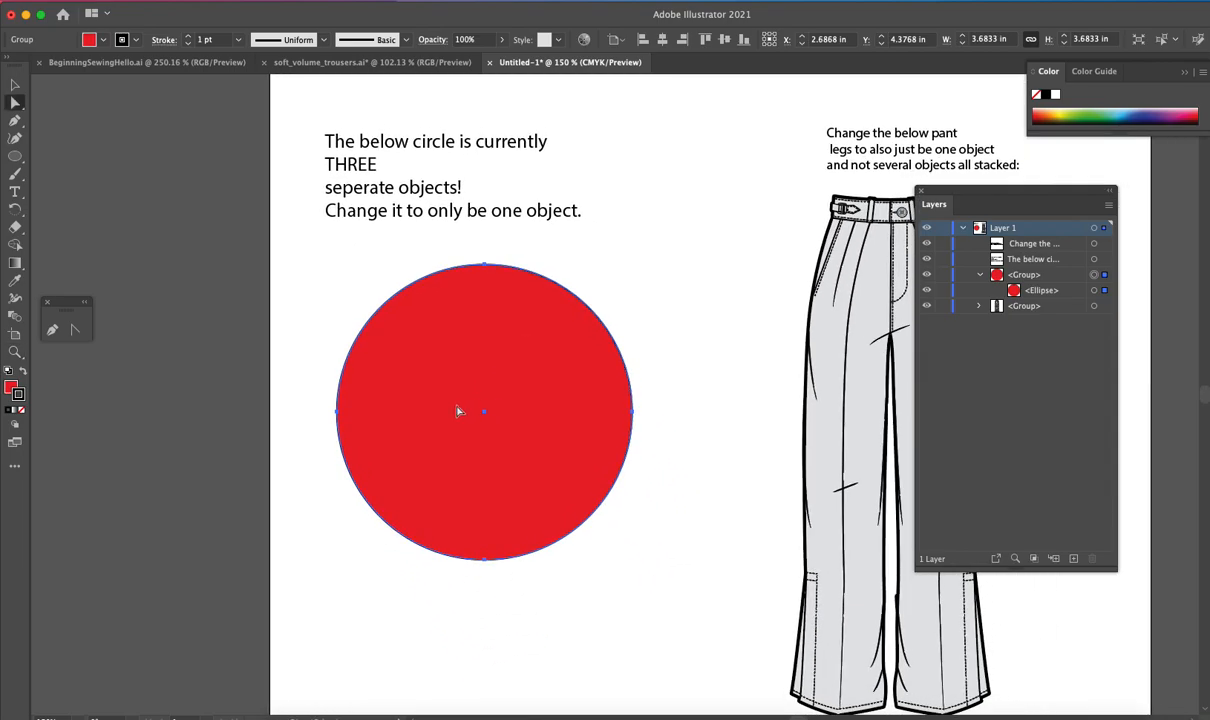
left_click_drag(338, 411, 386, 411)
left_click_drag(386, 331, 386, 388)
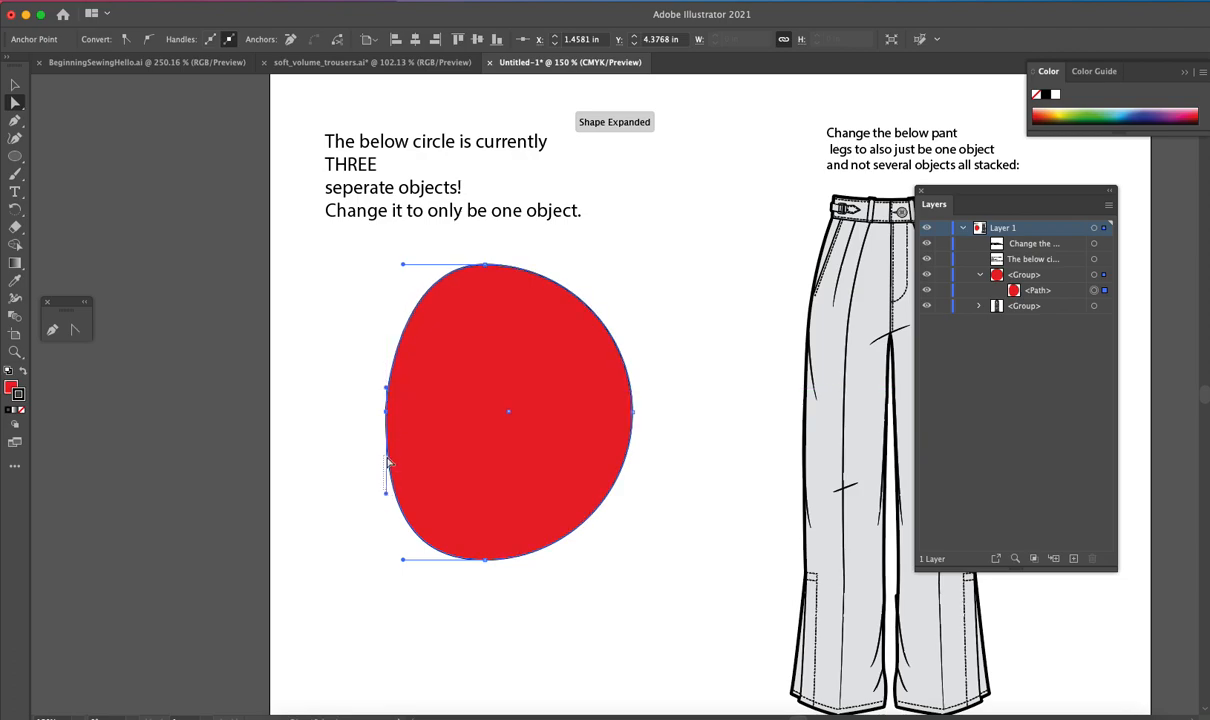
left_click(388, 466)
left_click_drag(386, 493, 385, 484)
Undo the circle edits back to the isolated group of three stacked ellipses: the red fill and two outlines
key("super+z")
key("super+z")
key("super+z")
key("super+z")
key("super+z")
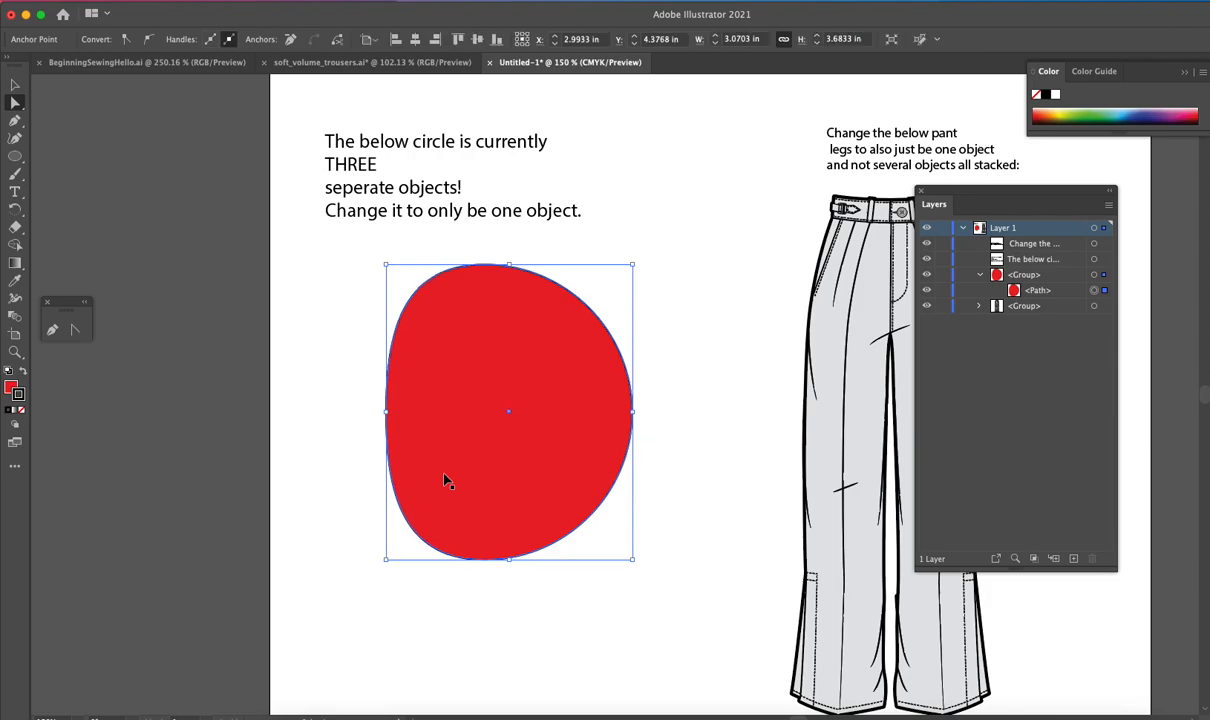
key("super+z")
key("super+z")
key("super+z")
key("super+z")
key("super+z")
key("super+z")
key("super+z")
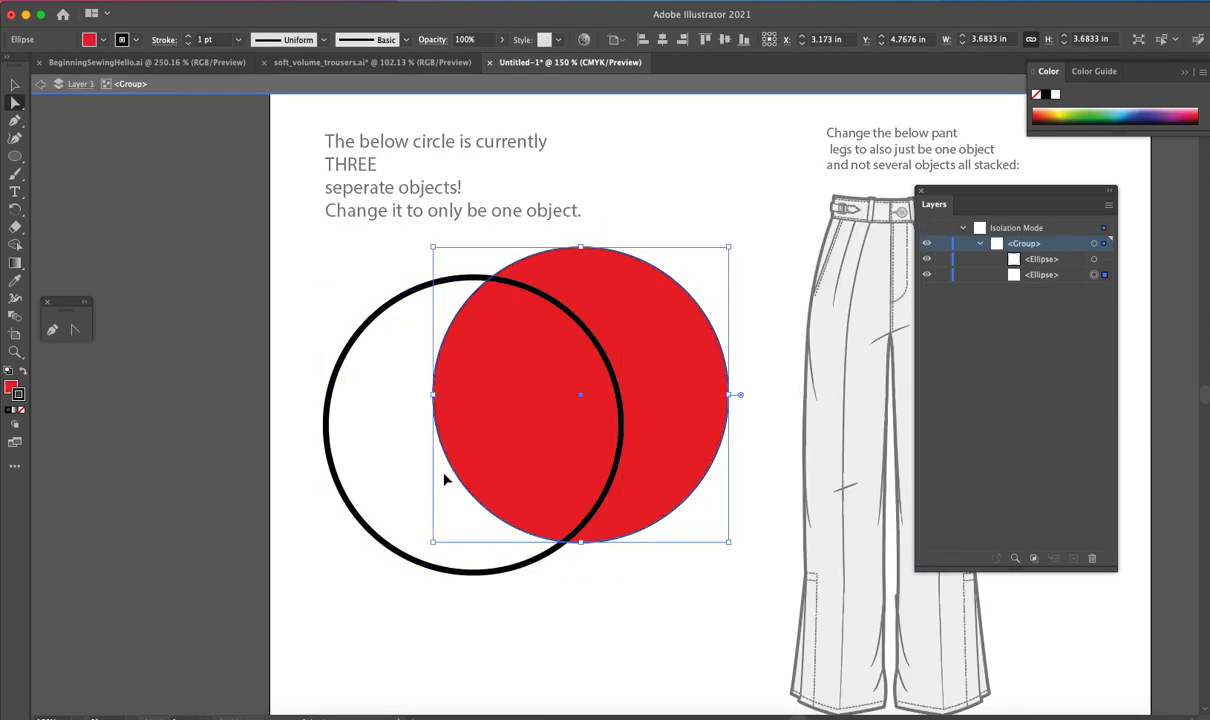
key("super+z")
key("super+z")
key("super+z")
key("super+z")
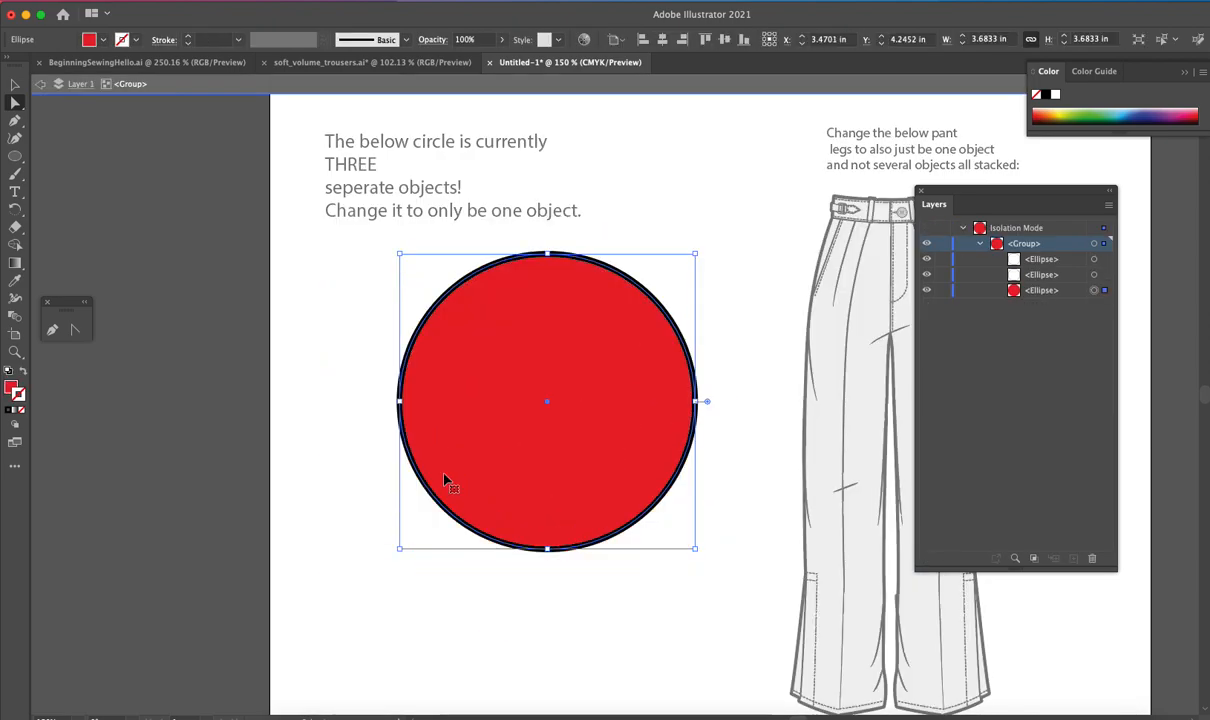
Reshape the ellipses separately, pulling the thick outline's left anchor outward and the thin outline's and red fill's left anchors inward
left_click(401, 403)
left_click_drag(401, 403, 372, 402)
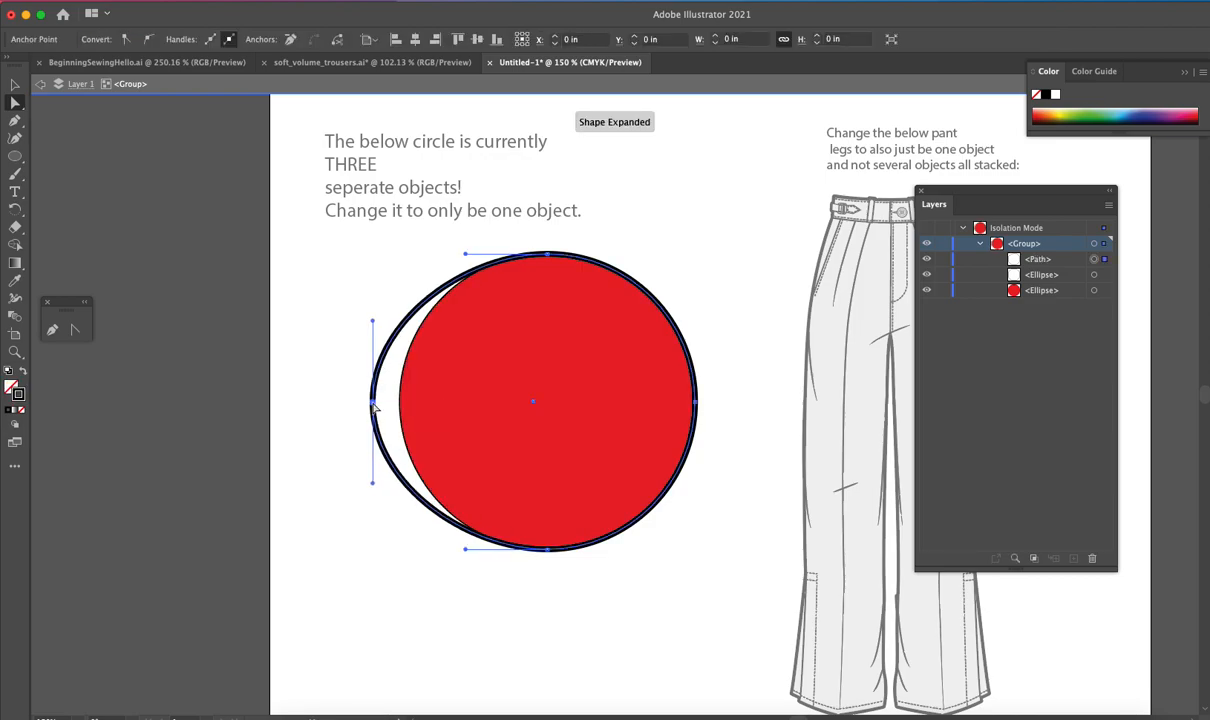
left_click_drag(373, 321, 440, 407)
left_click(396, 409)
left_click_drag(440, 325, 447, 373)
left_click_drag(425, 488, 447, 466)
Delete the thin 1 pt outline path completely from the isolated circle group
left_click(436, 480)
left_click(439, 478)
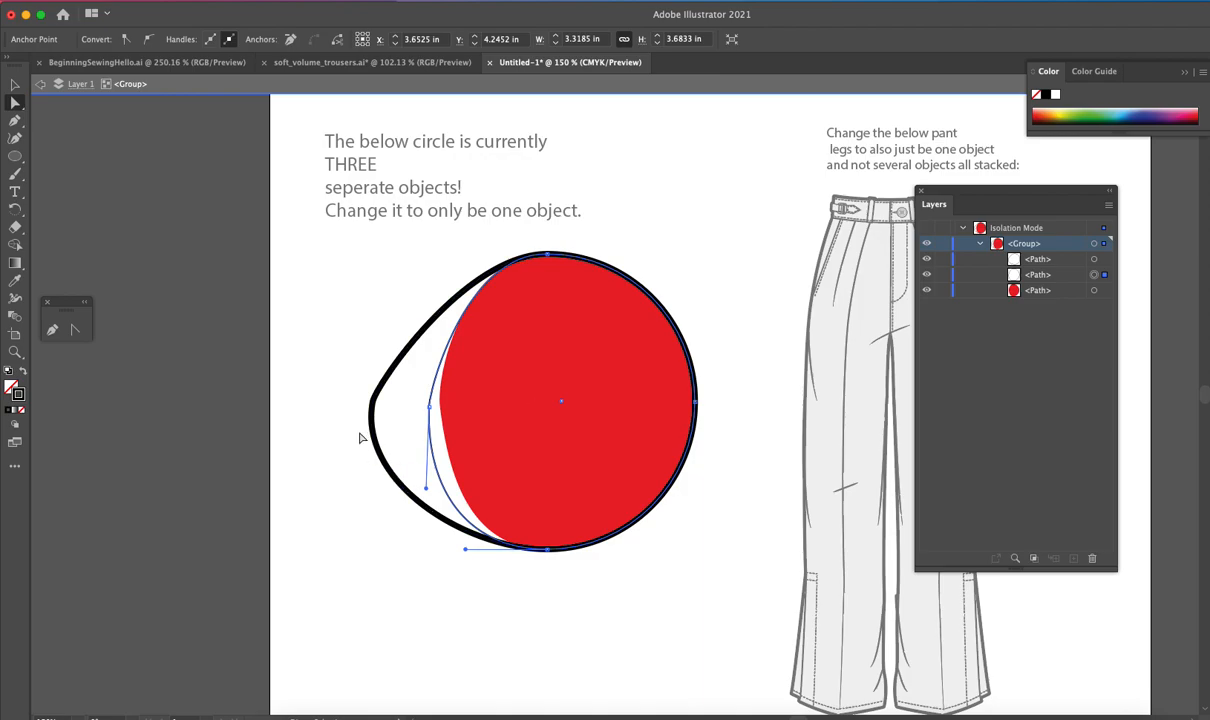
left_click(440, 475)
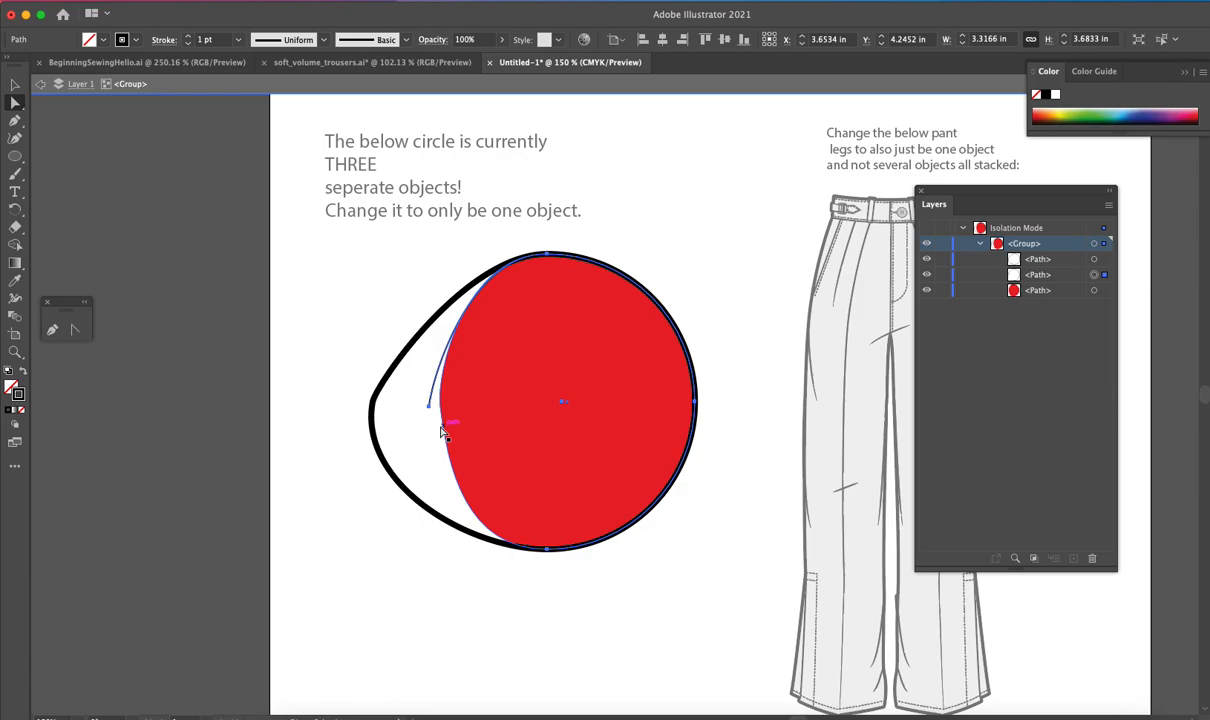
key("Delete")
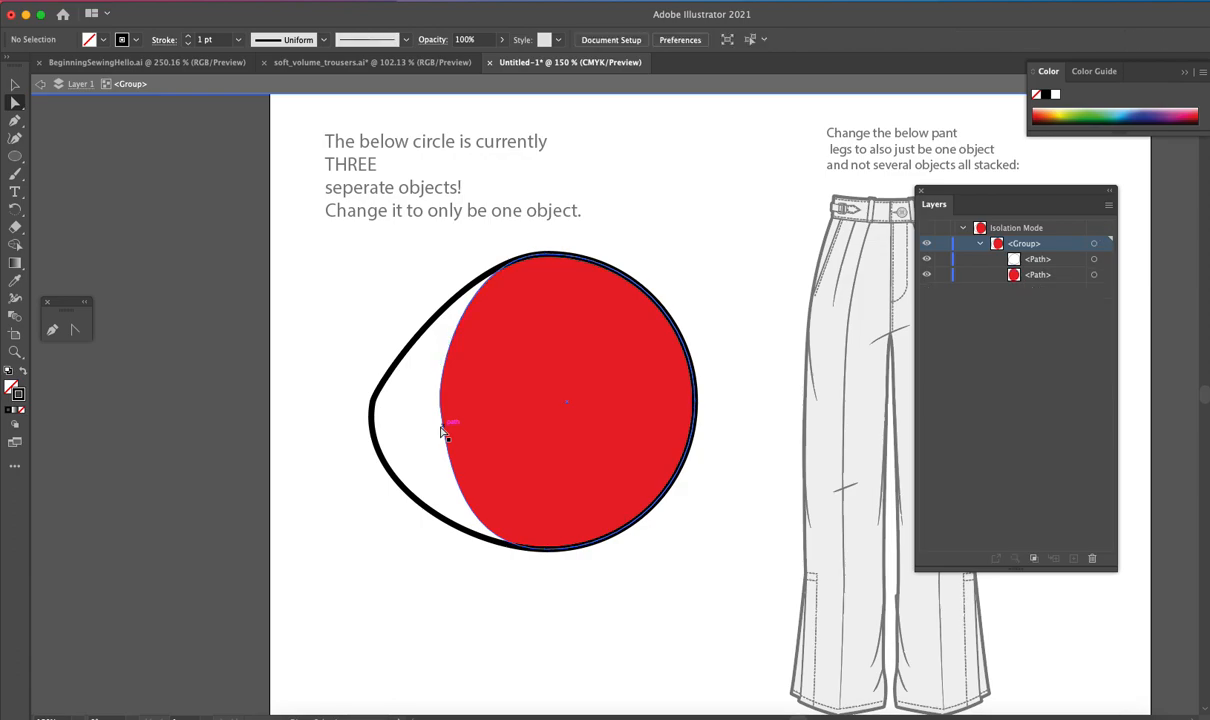
Delete the thick 5 pt outline path completely, keeping only the red fill shape in the group
key("v")
left_click(373, 433)
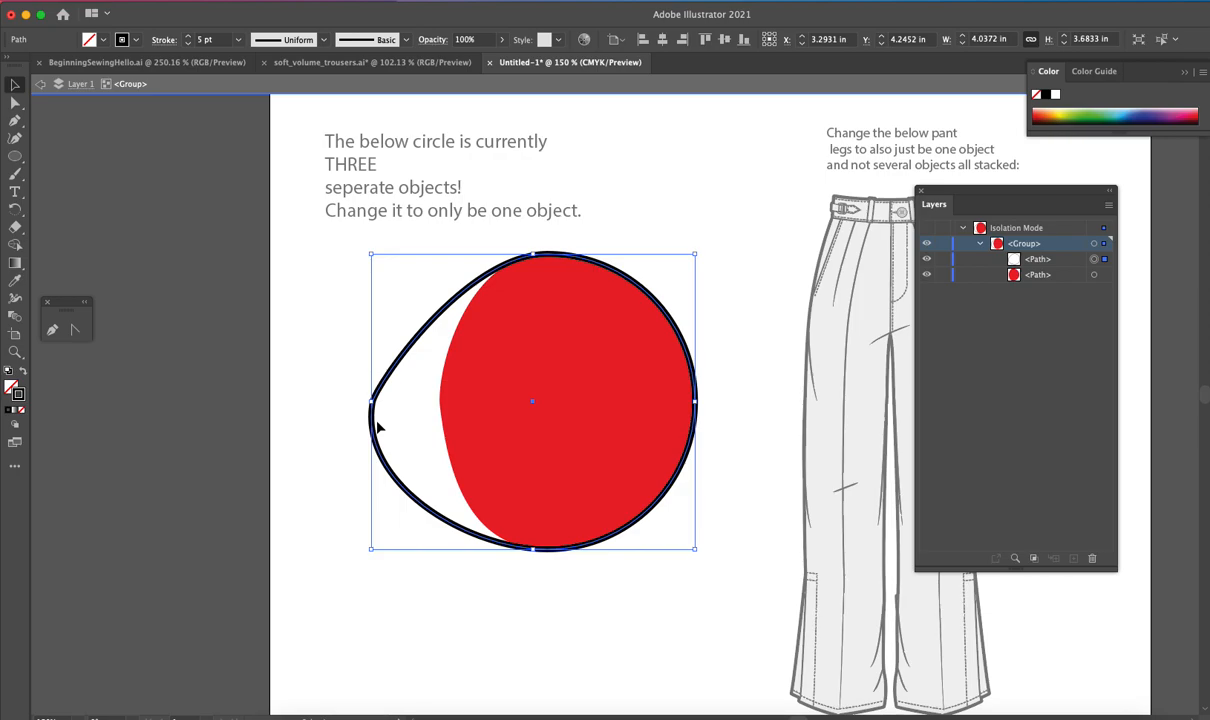
left_click(391, 422)
key("a")
left_click(375, 420)
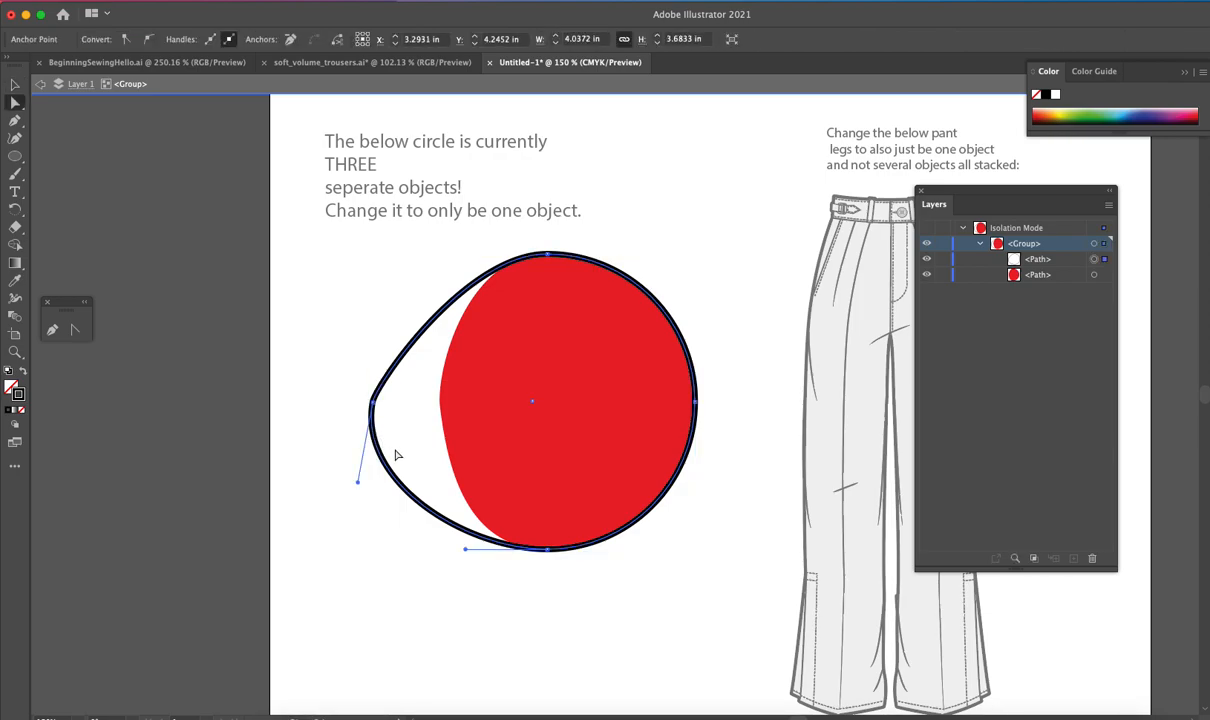
key("Delete")
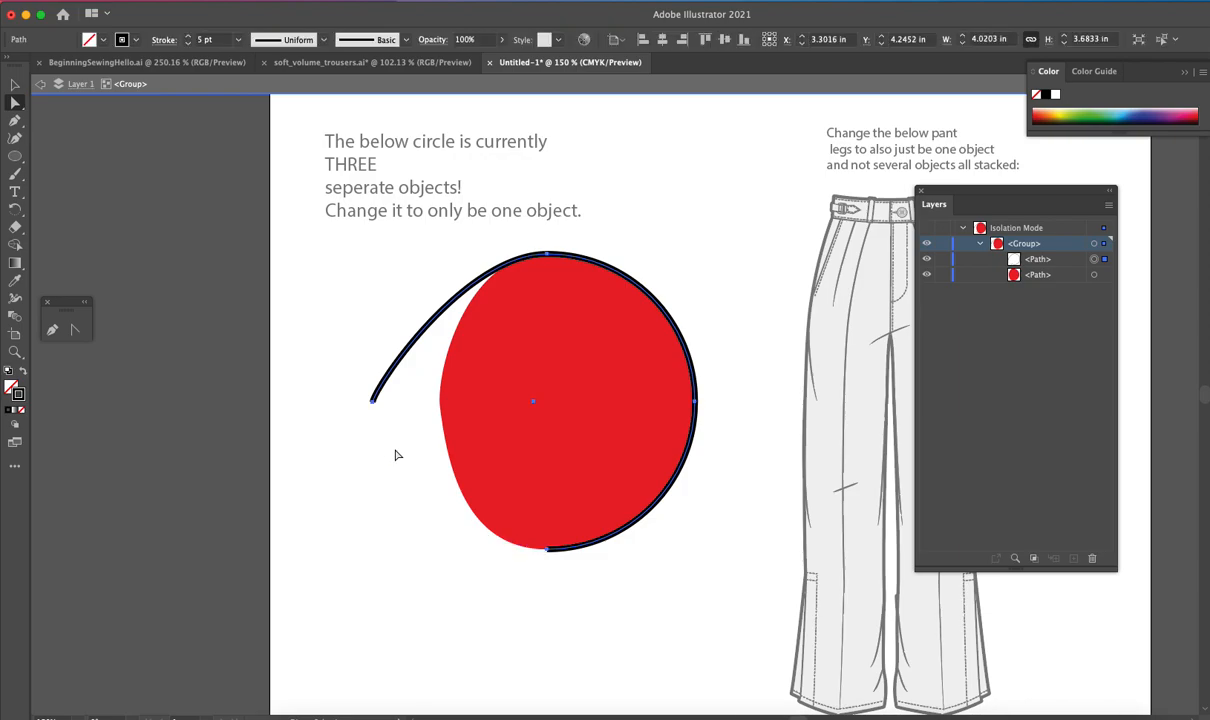
key("Delete")
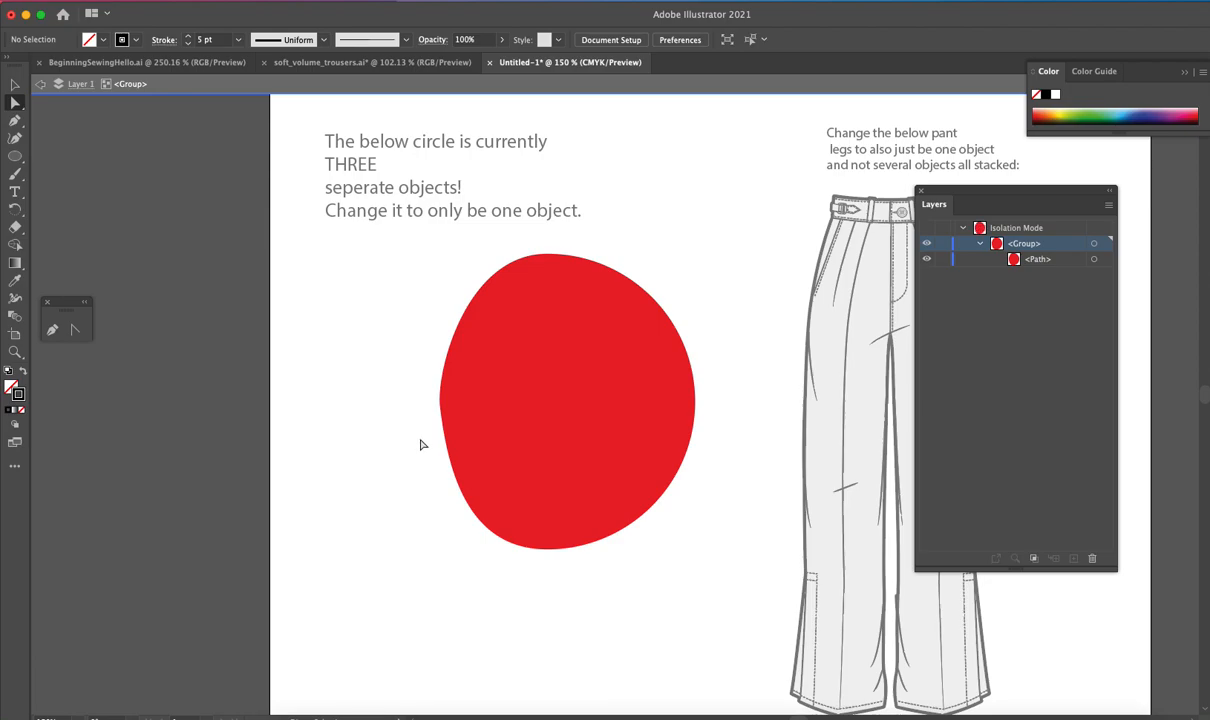
Try deleting the red shape and leaving isolation mode, and undo the deletion
key("z")
left_click(486, 413)
key("a")
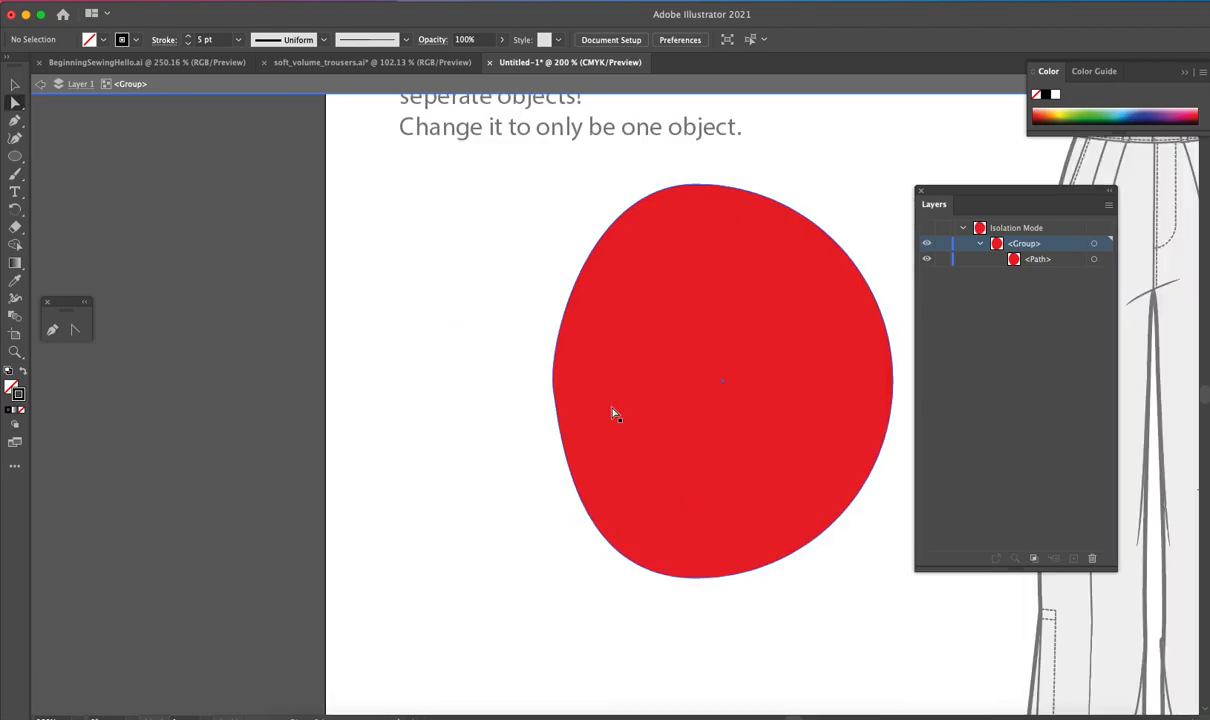
key("v")
left_click(649, 410)
key("Delete")
double_click(634, 433)
left_click_drag(635, 409, 362, 457)
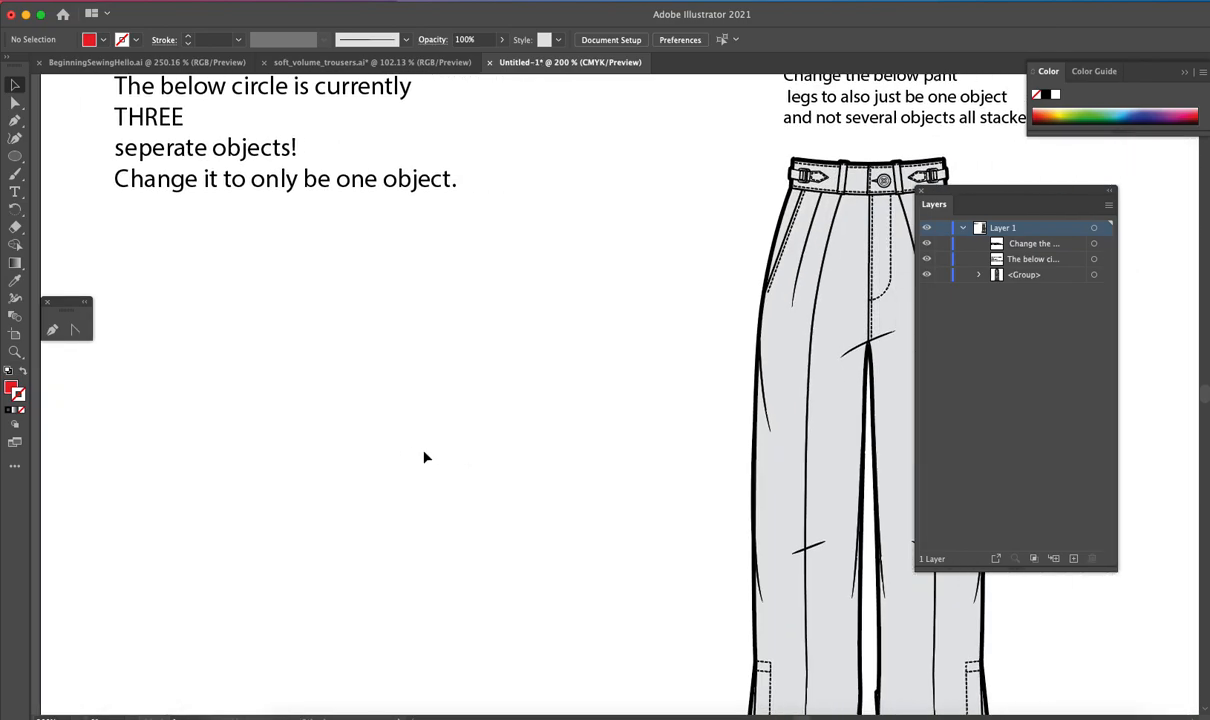
key("ctrl+z")
key("ctrl+z")
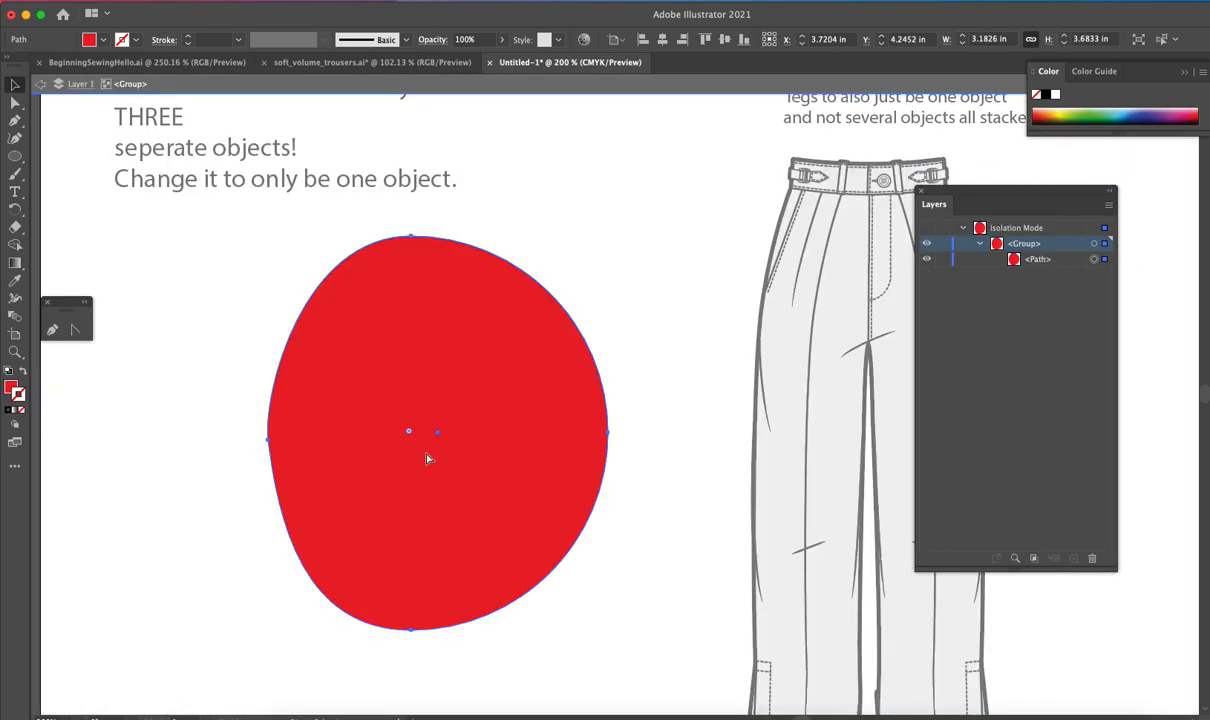
Give the red shape a black 1 pt stroke and leave isolation mode
left_click(8, 409)
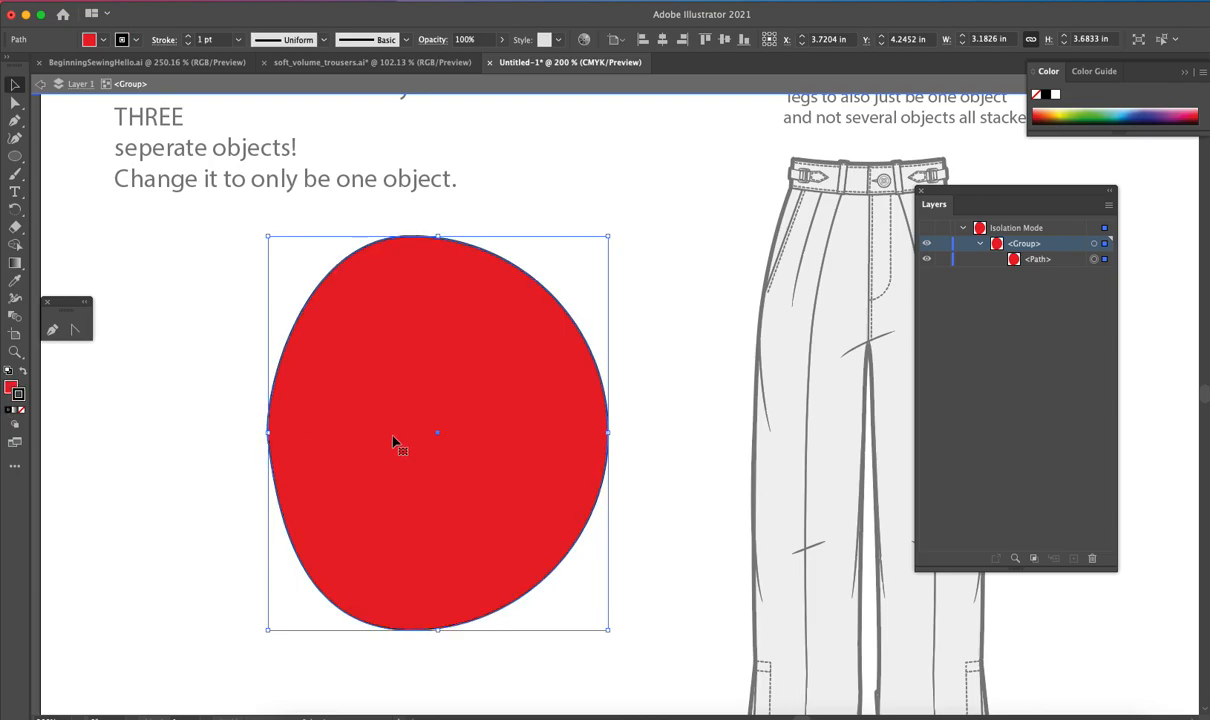
left_click(633, 390)
left_click_drag(564, 424, 365, 489)
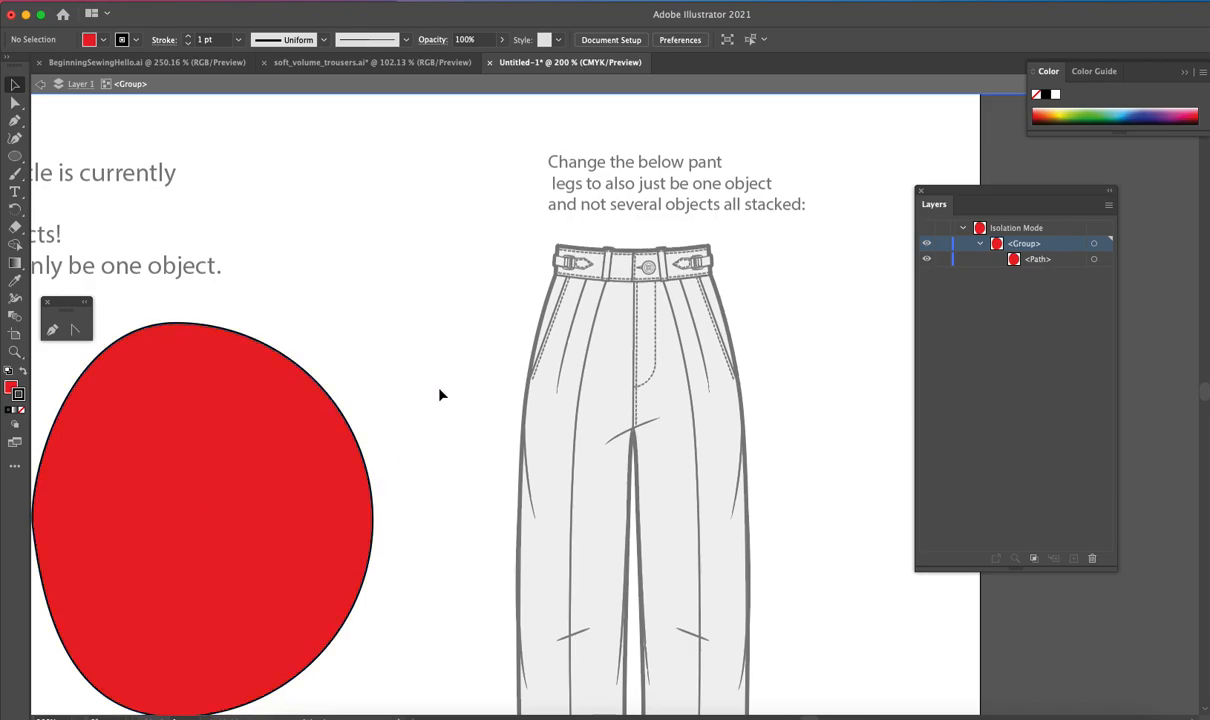
double_click(440, 394)
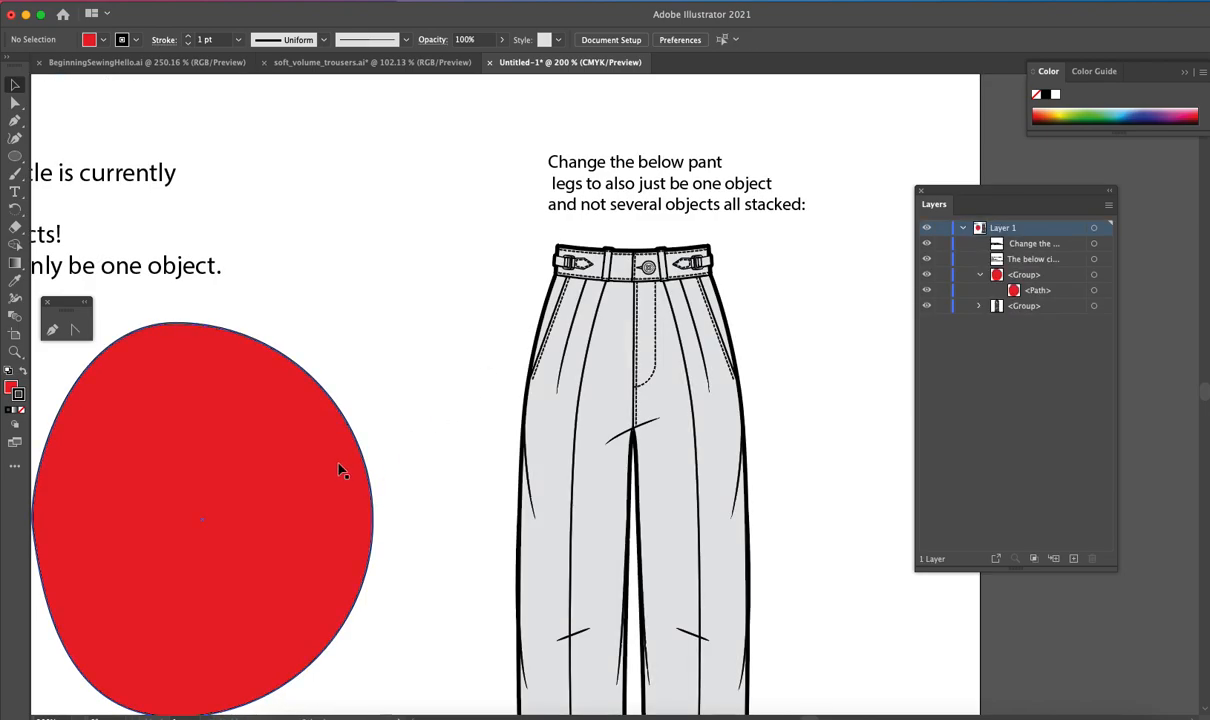
Select and delete the trousers' thick 2 pt outer outline compound path
left_click_drag(343, 467, 532, 451)
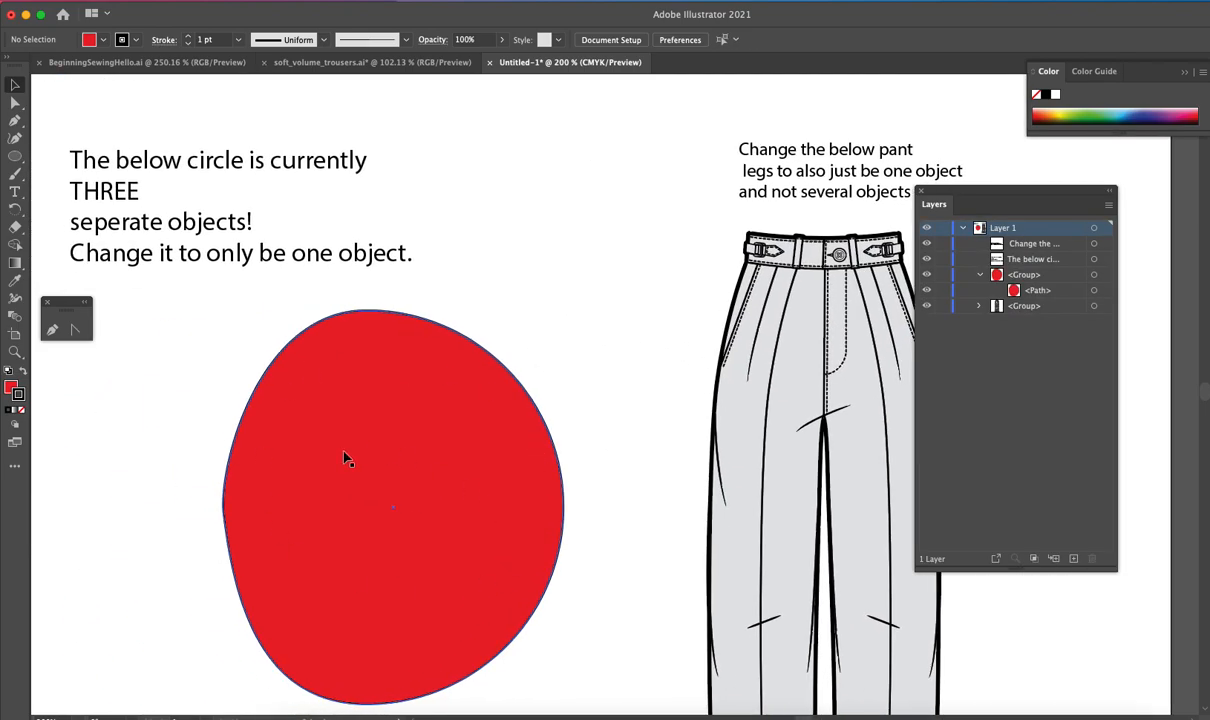
left_click_drag(681, 346, 513, 378)
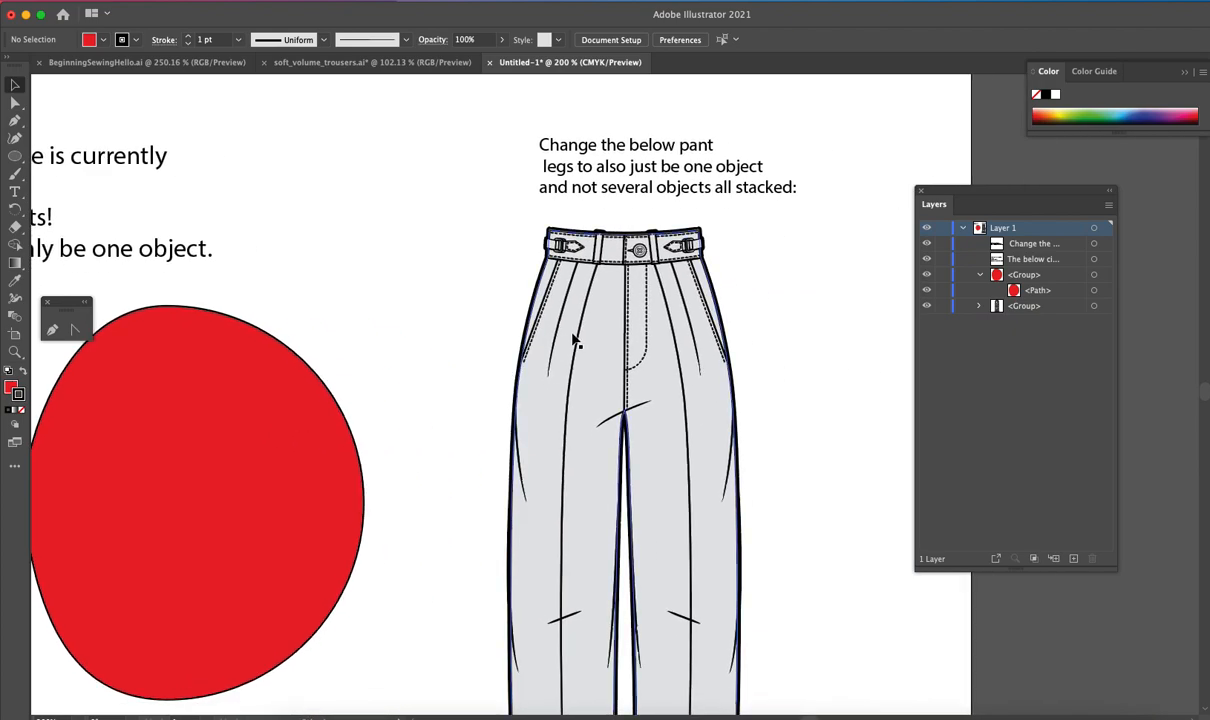
key("a")
left_click(538, 287)
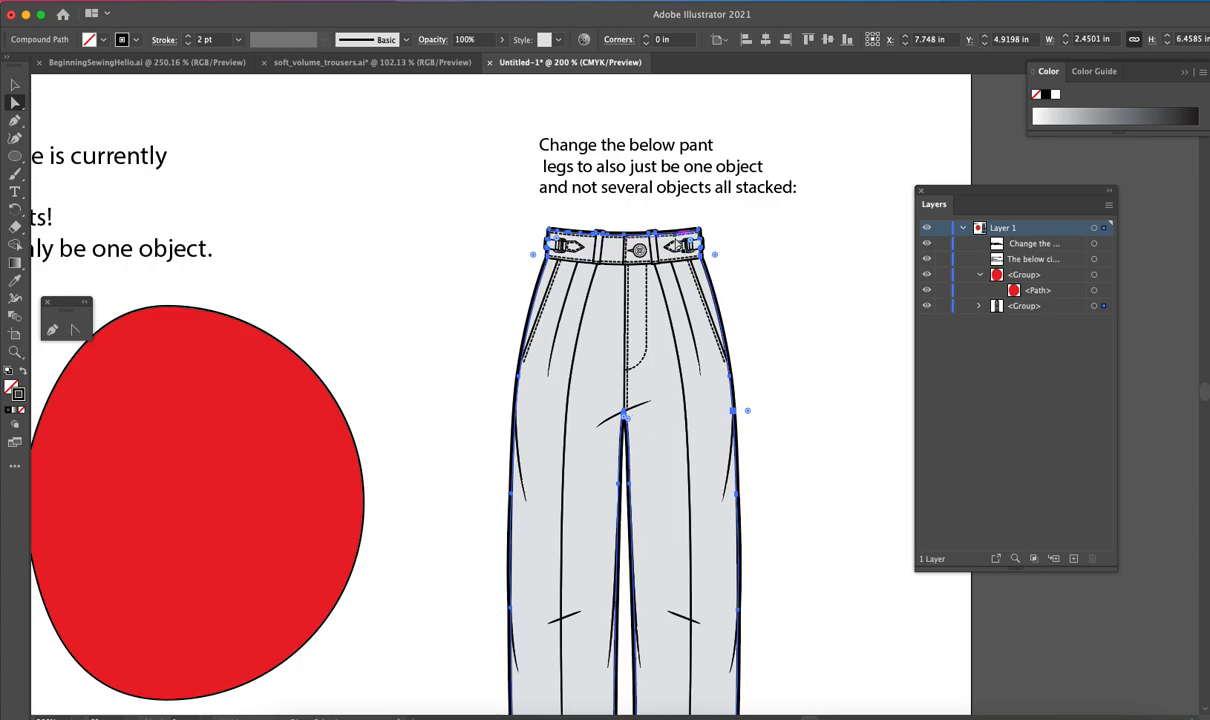
left_click(880, 265)
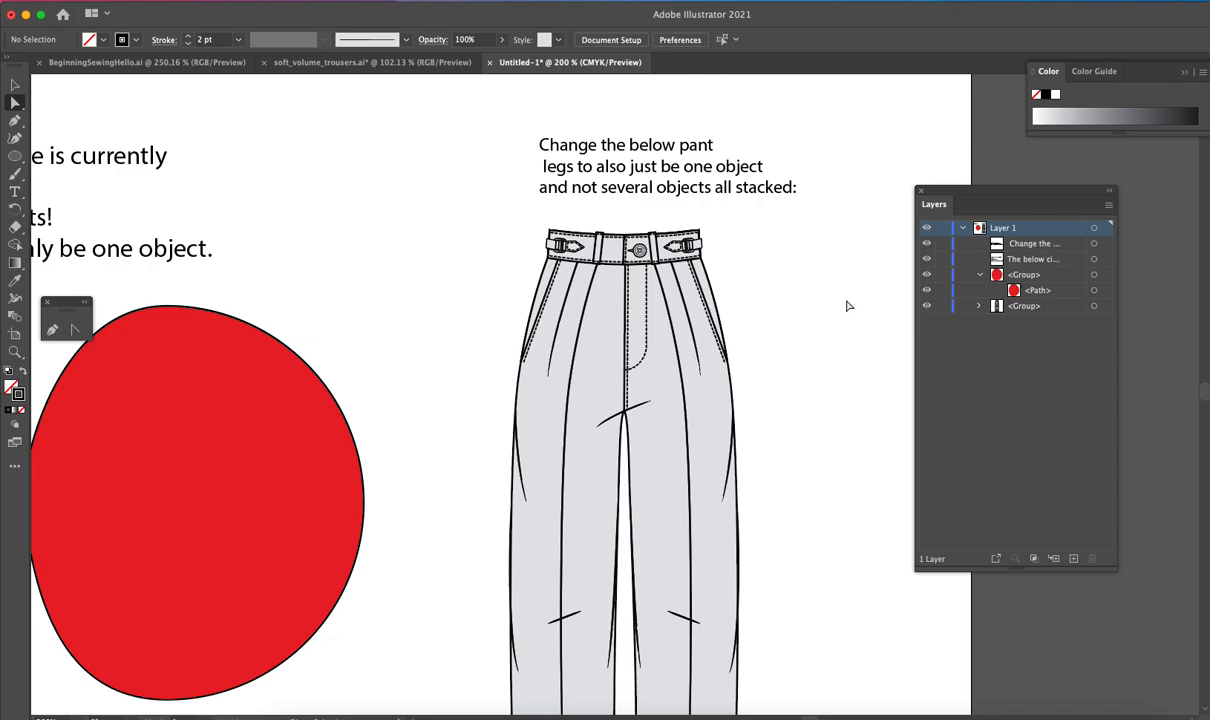
Move the grey trouser body fill aside to about X 9.35 in, Y 5.06 in, and delete it
left_click(716, 413)
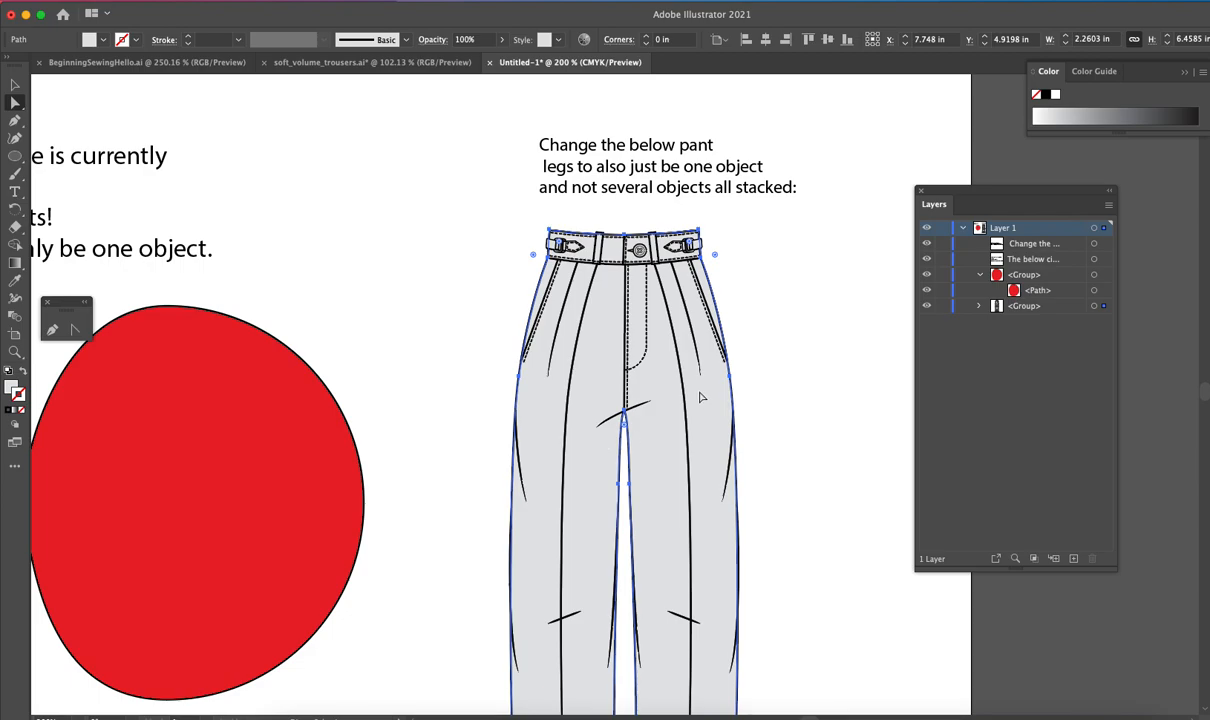
left_click_drag(697, 400, 870, 413)
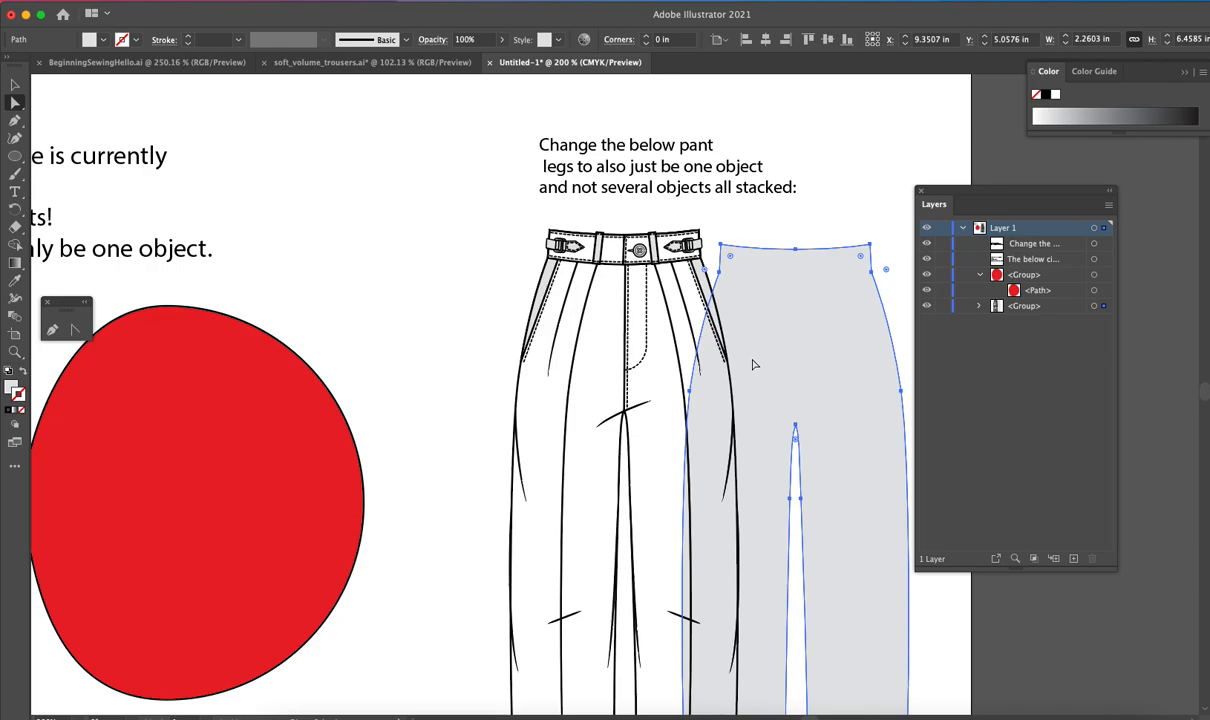
mouse_move(757, 367)
left_mouse_down()
mouse_move(858, 362)
mouse_move(724, 356)
mouse_move(732, 388)
left_mouse_up()
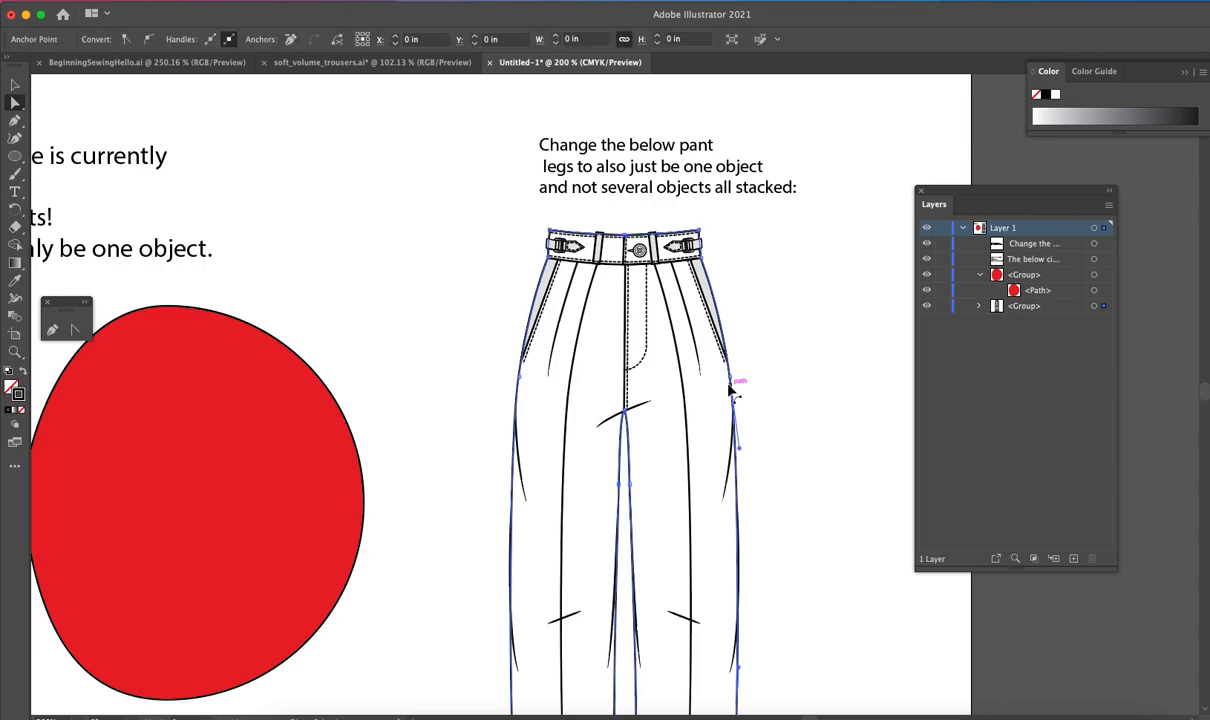
Fill the remaining thin trouser body outline with a muted green
double_click(17, 392)
type("e2e2e2")
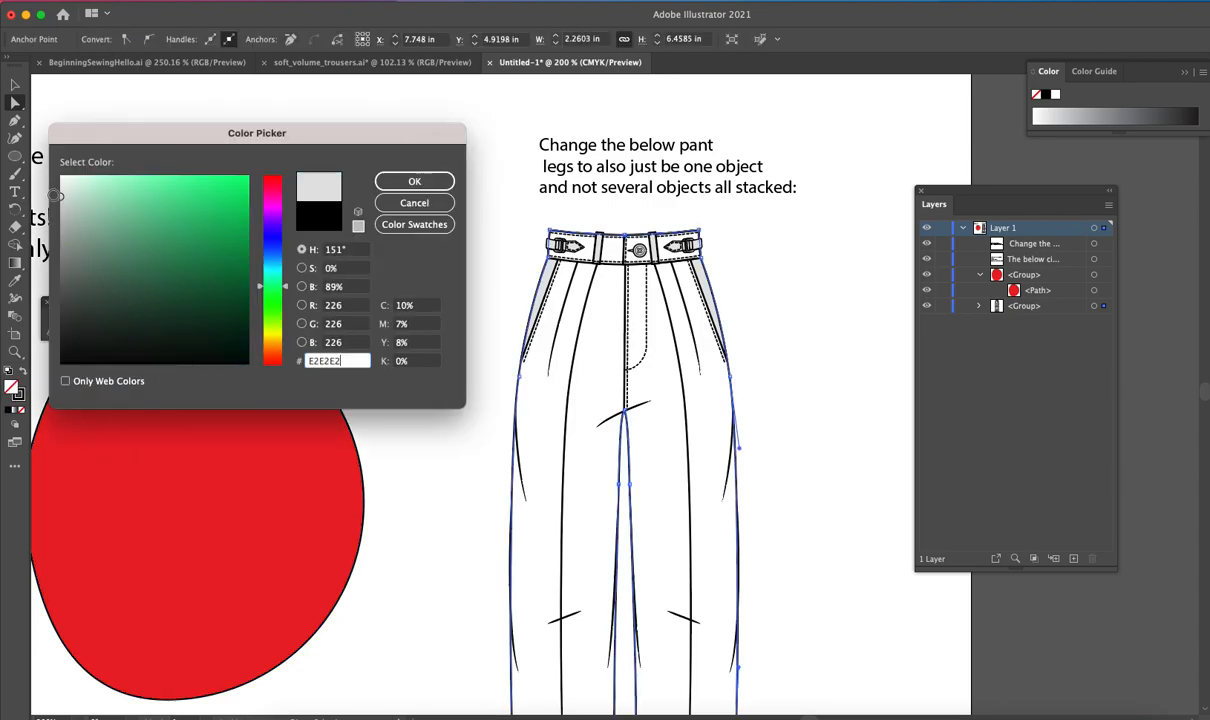
left_click(116, 221)
left_click(97, 217)
left_click(412, 182)
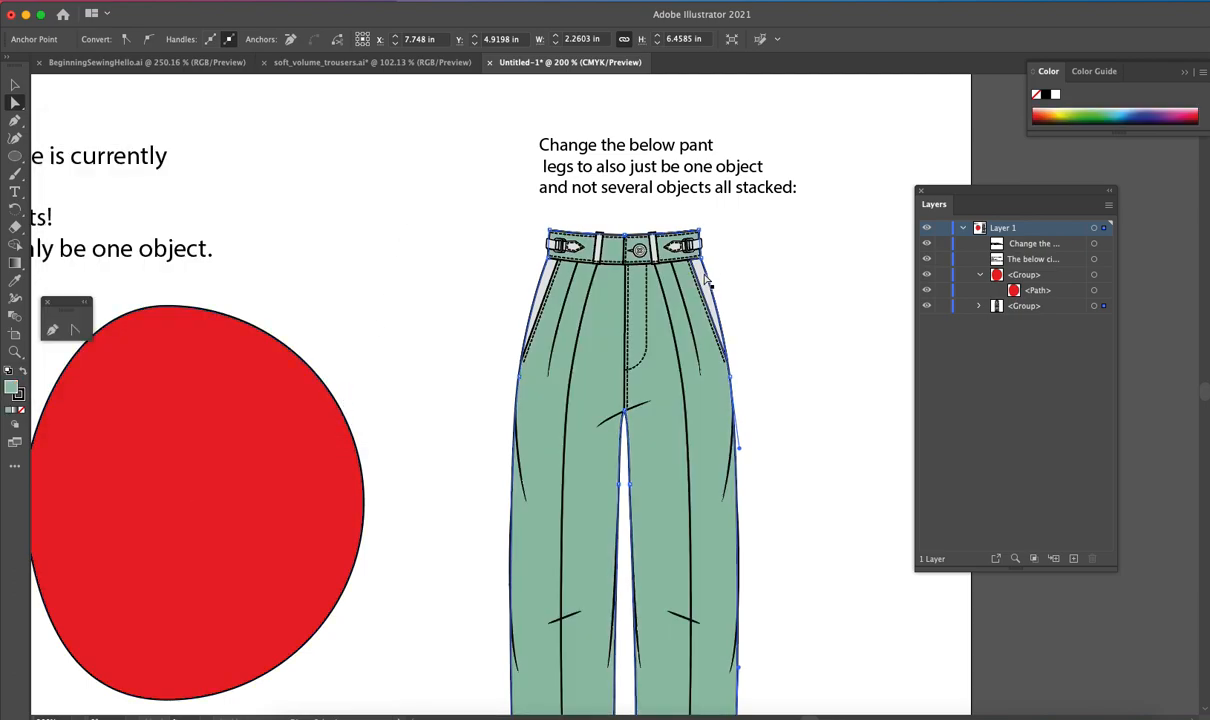
Delete the separate grey fill piece of the pocket on the right side of the trousers
left_click(703, 274)
key("z")
left_click_drag(637, 214, 830, 434)
key("a")
left_click(799, 377)
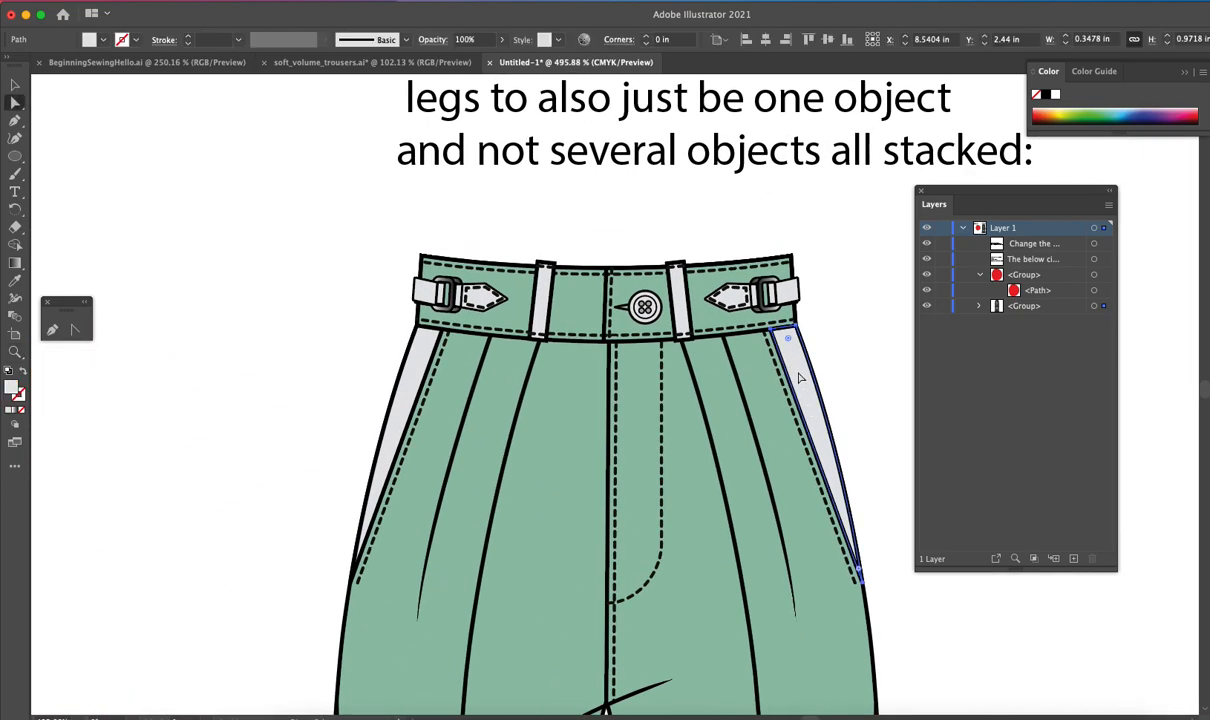
key("Delete")
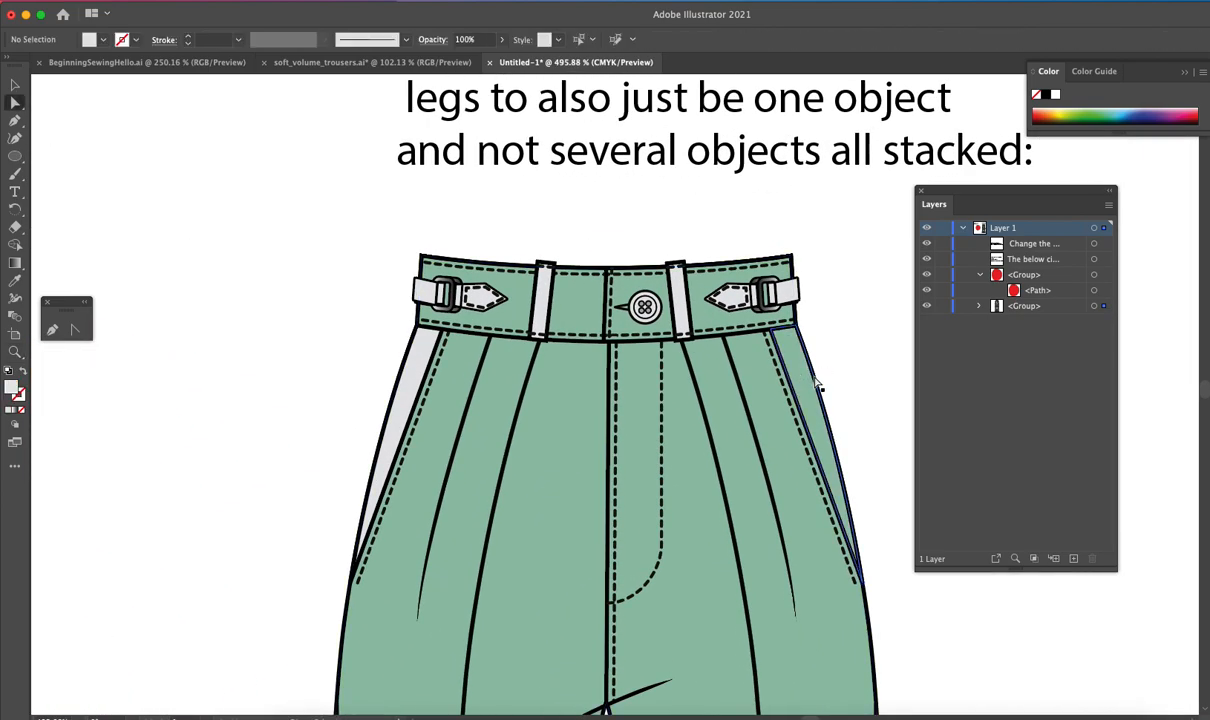
Apply the trouser body's green fill and black stroke to the right pocket outline with the Eyedropper
left_click(816, 386)
key("i")
left_click(790, 480)
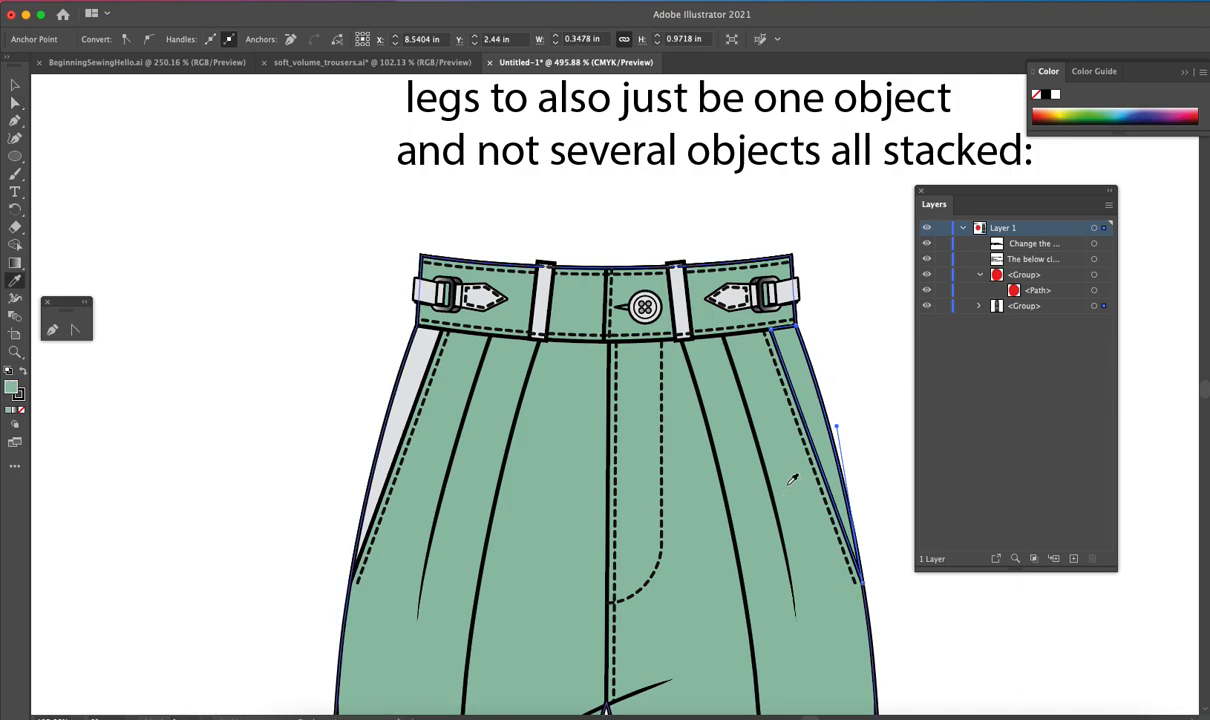
left_click(22, 394)
Copy the trouser body's green fill and black stroke onto the grey left pocket piece with the Eyedropper
key("a")
left_click(415, 380)
key("i")
left_click(505, 378)
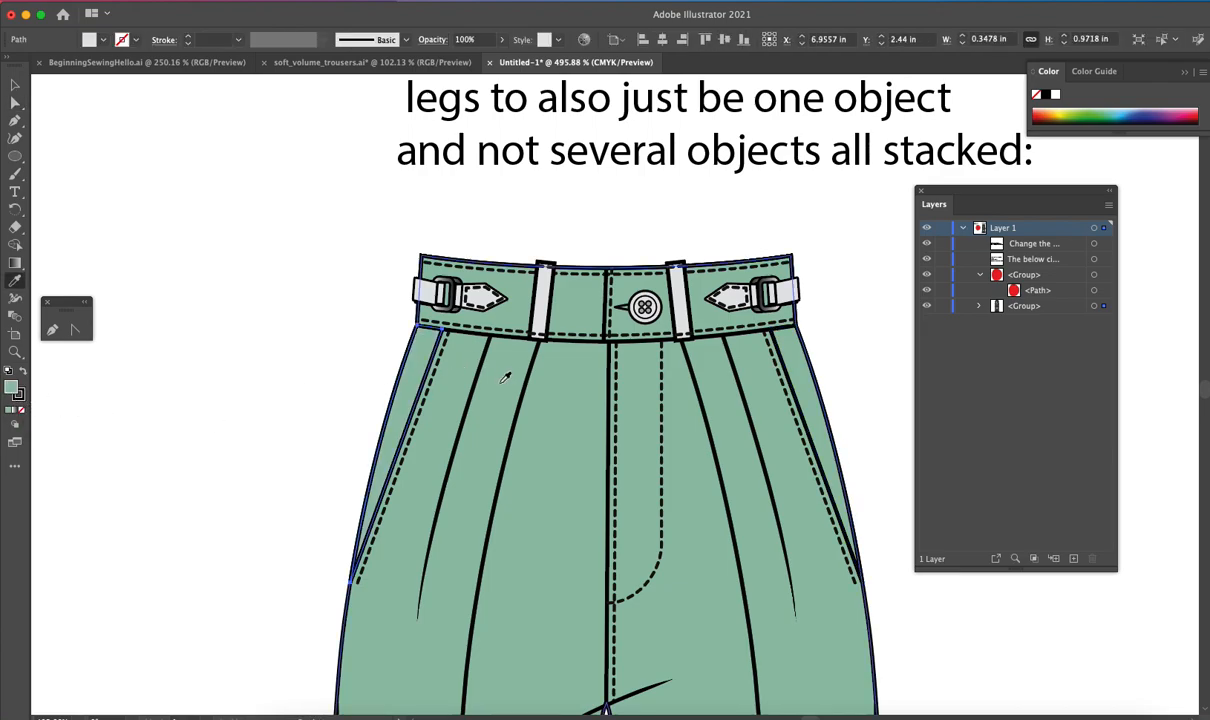
Move the green left pocket piece off the trousers to uncover what is stacked beneath it
key("a")
left_click_drag(426, 354, 357, 340)
left_click(420, 363)
key("super+z")
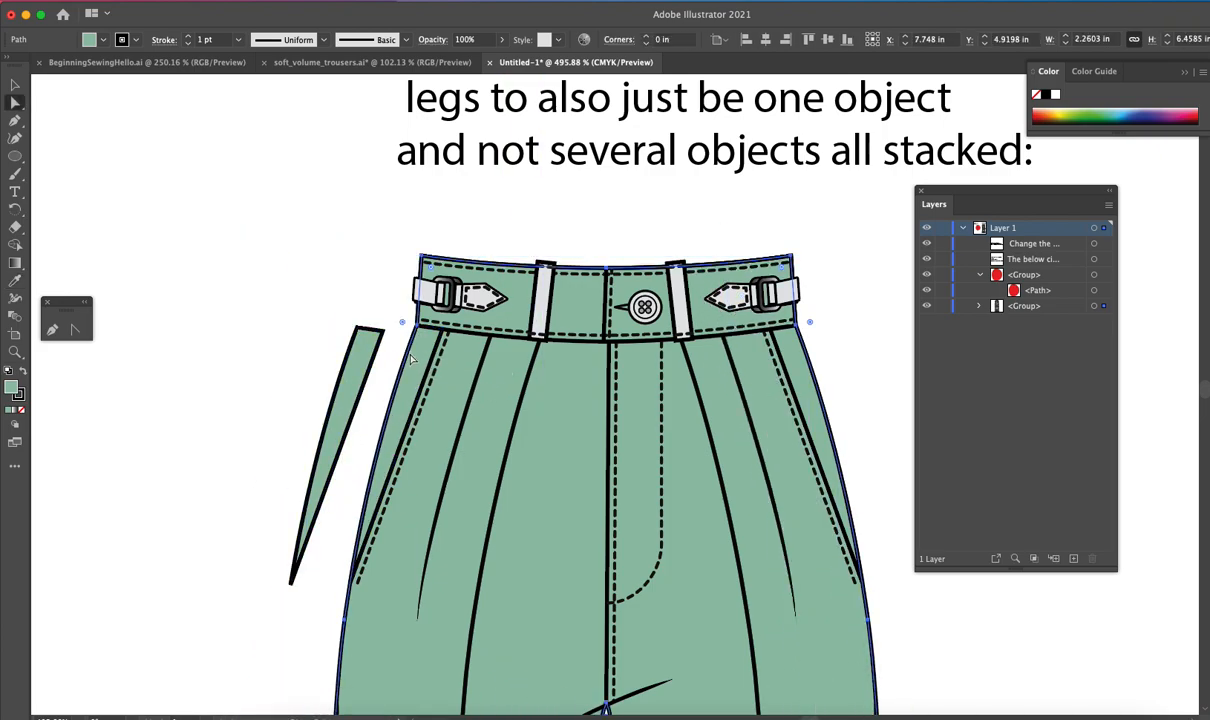
Isolate the pocket group, move the unfilled left pocket outline clear of the trousers, and delete the separate green pocket piece
key("v")
left_click(438, 355)
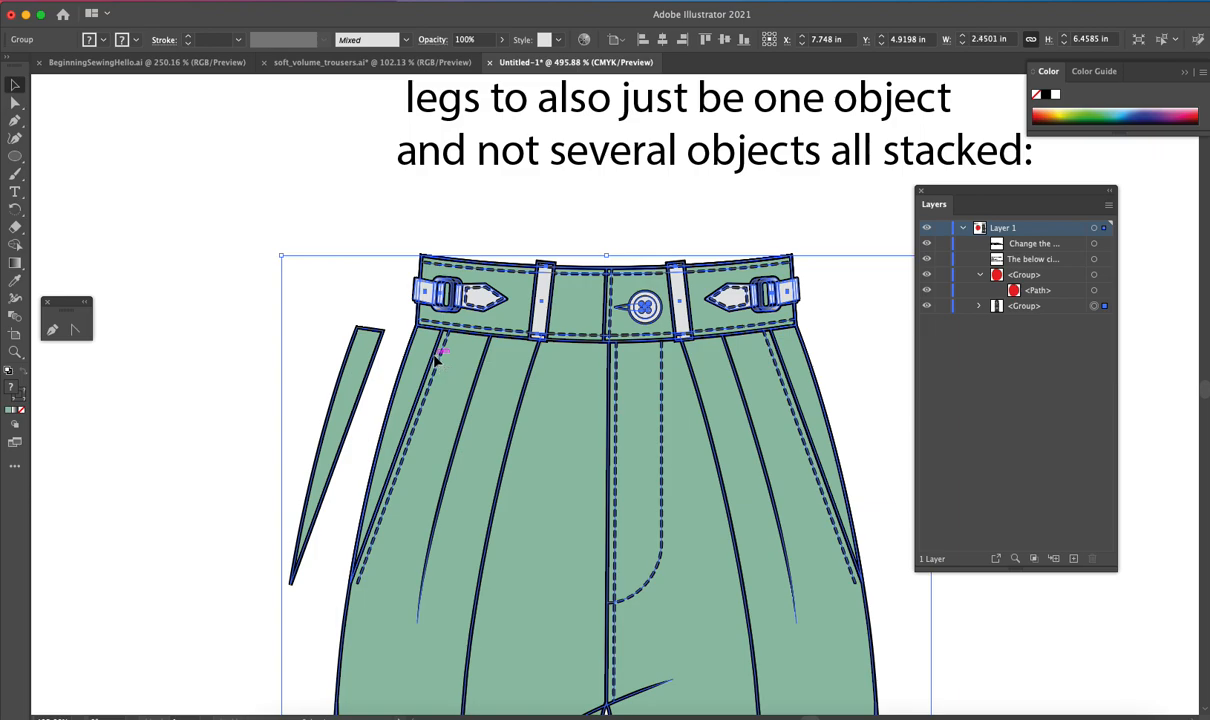
double_click(435, 356)
double_click(435, 356)
left_click(435, 356)
left_click_drag(436, 359, 289, 324)
left_click_drag(370, 372, 433, 370)
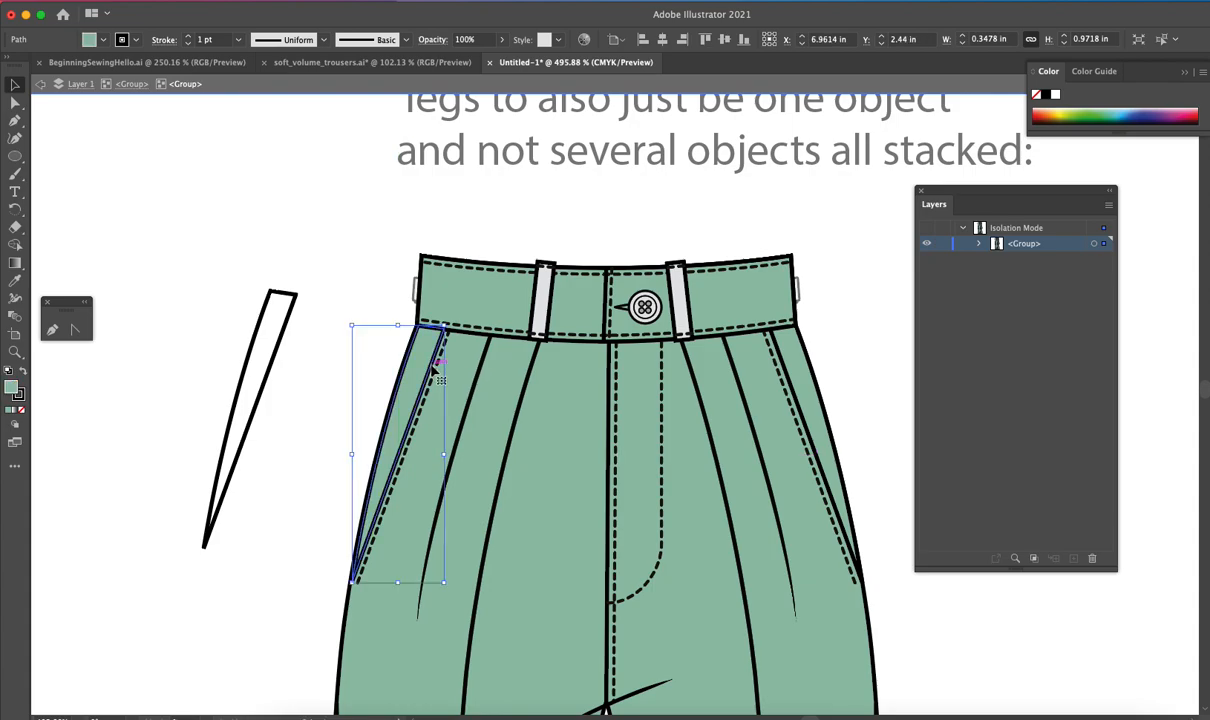
key("super+shift+a")
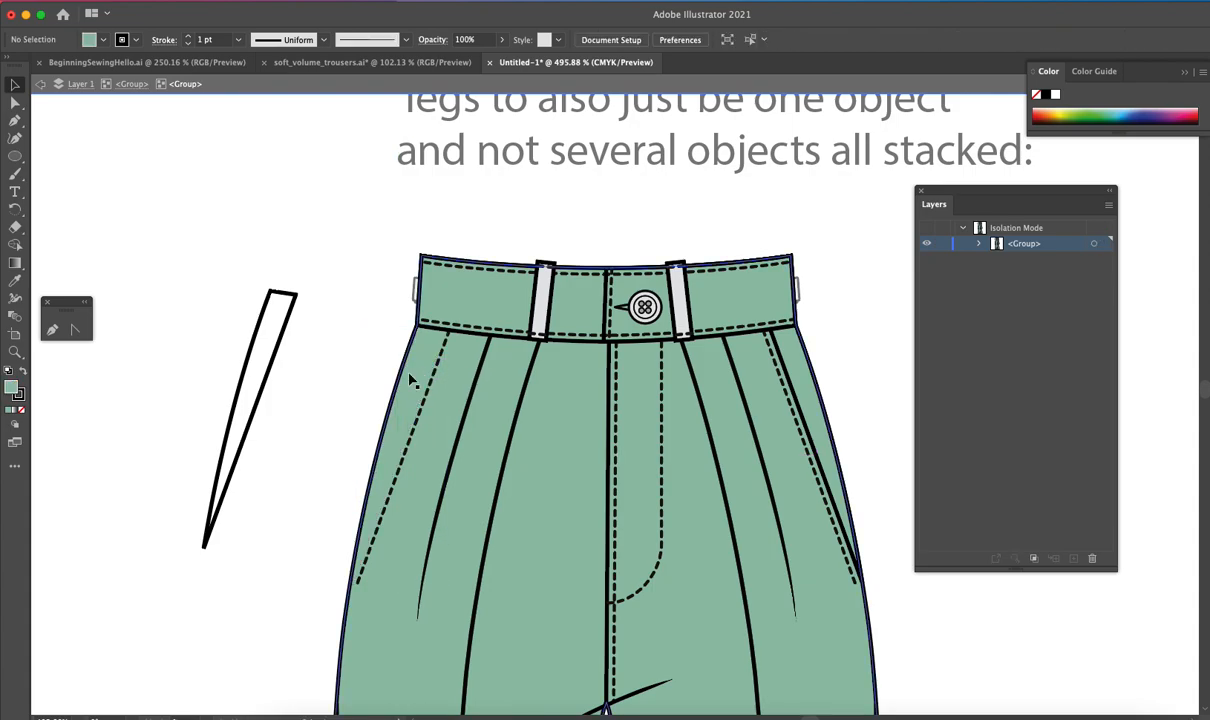
Apply the trouser body's green fill and black stroke to the detached left pocket outline with the Eyedropper
left_click(276, 366)
key("i")
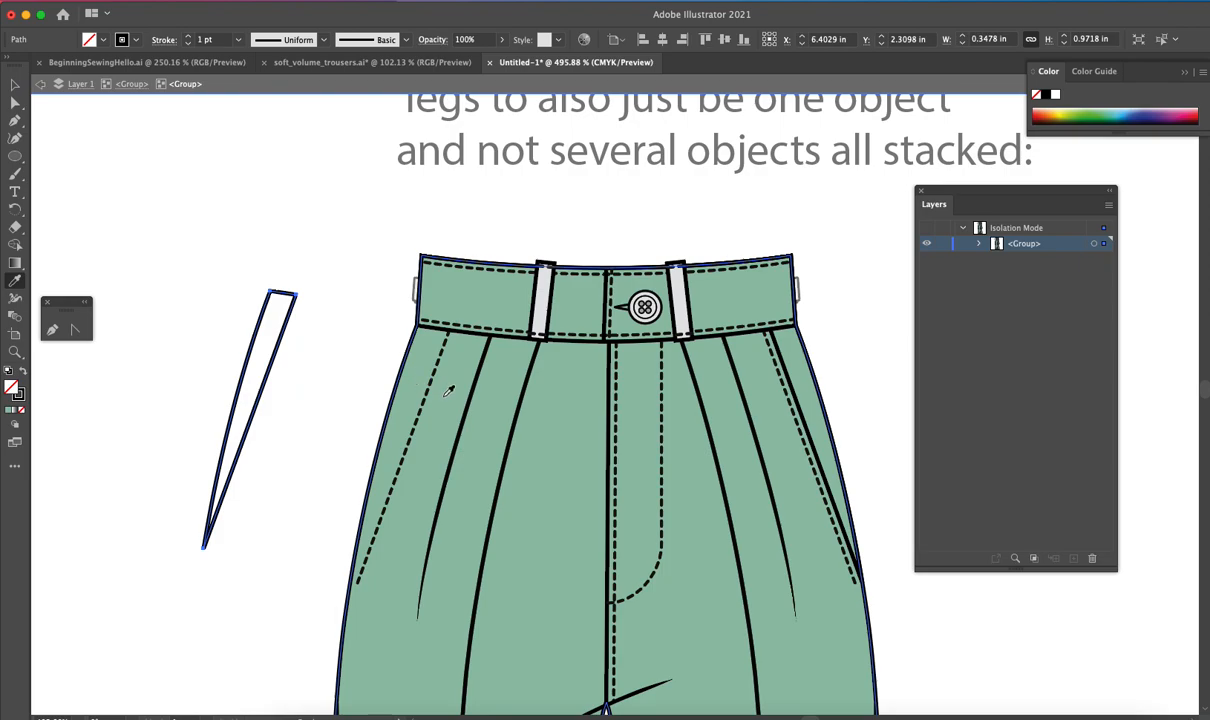
left_click(420, 374)
key("a")
key("v")
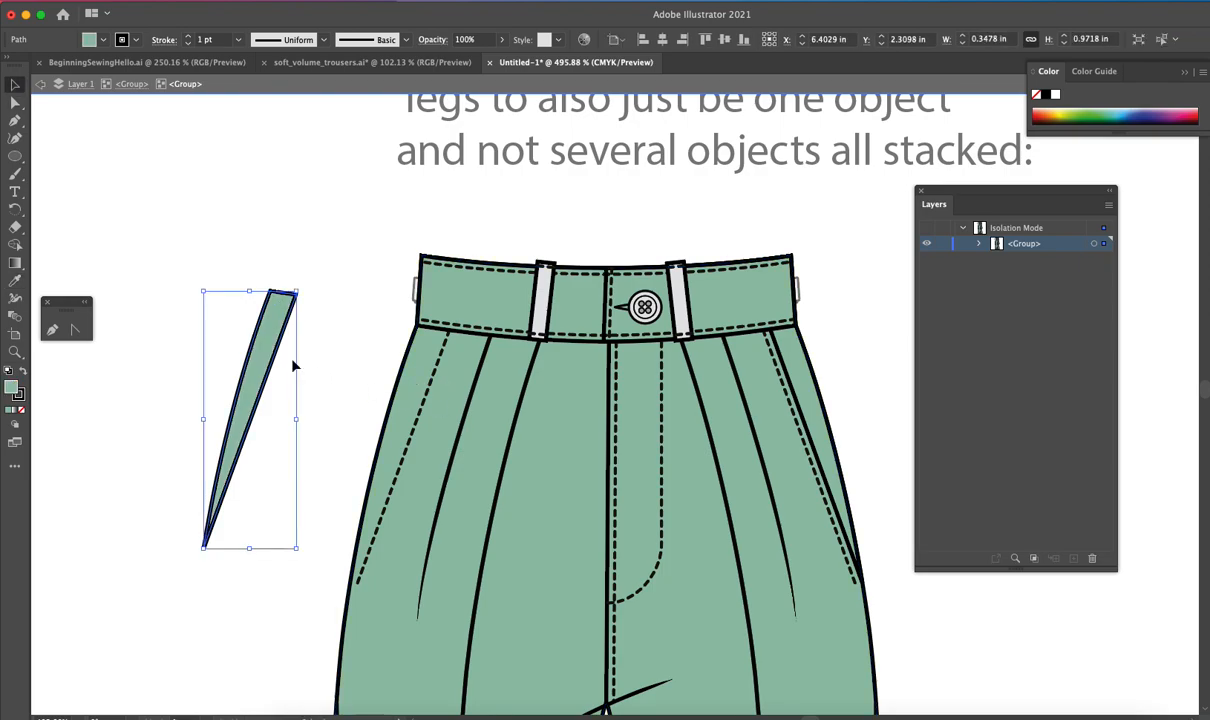
Move the filled pocket outline back into place on the left side of the trousers and exit isolation mode
left_click_drag(261, 332, 424, 392)
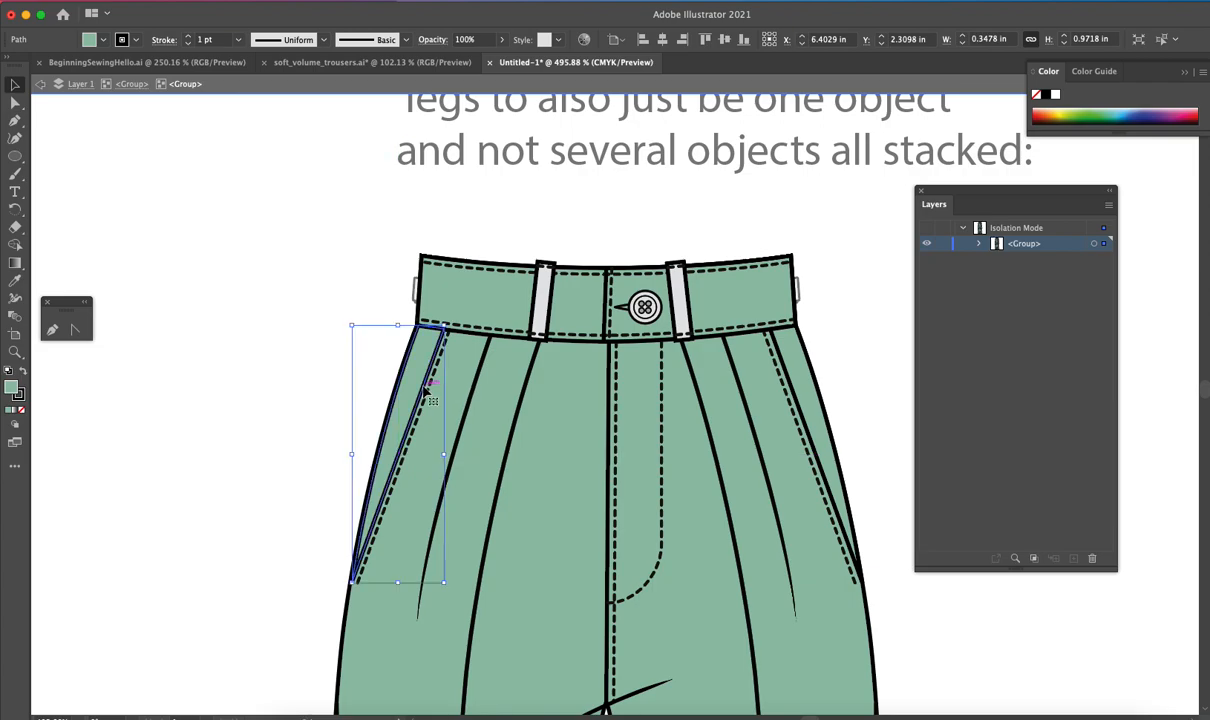
double_click(320, 376)
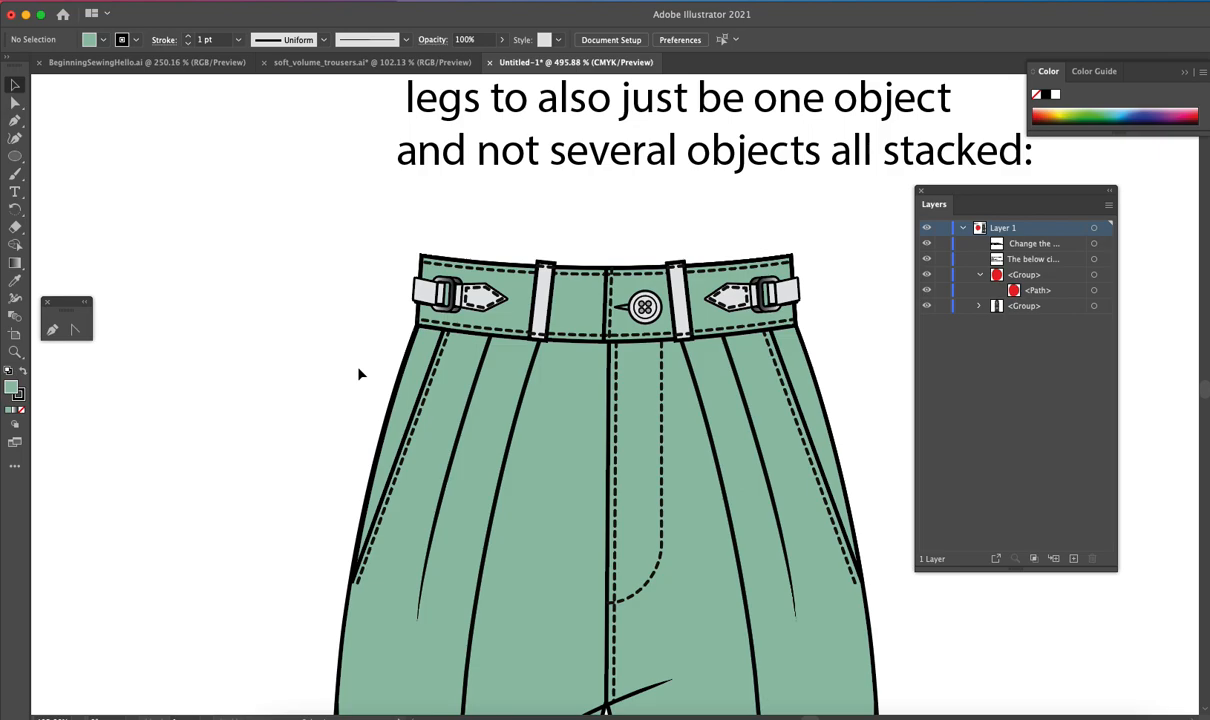
key("super+0")
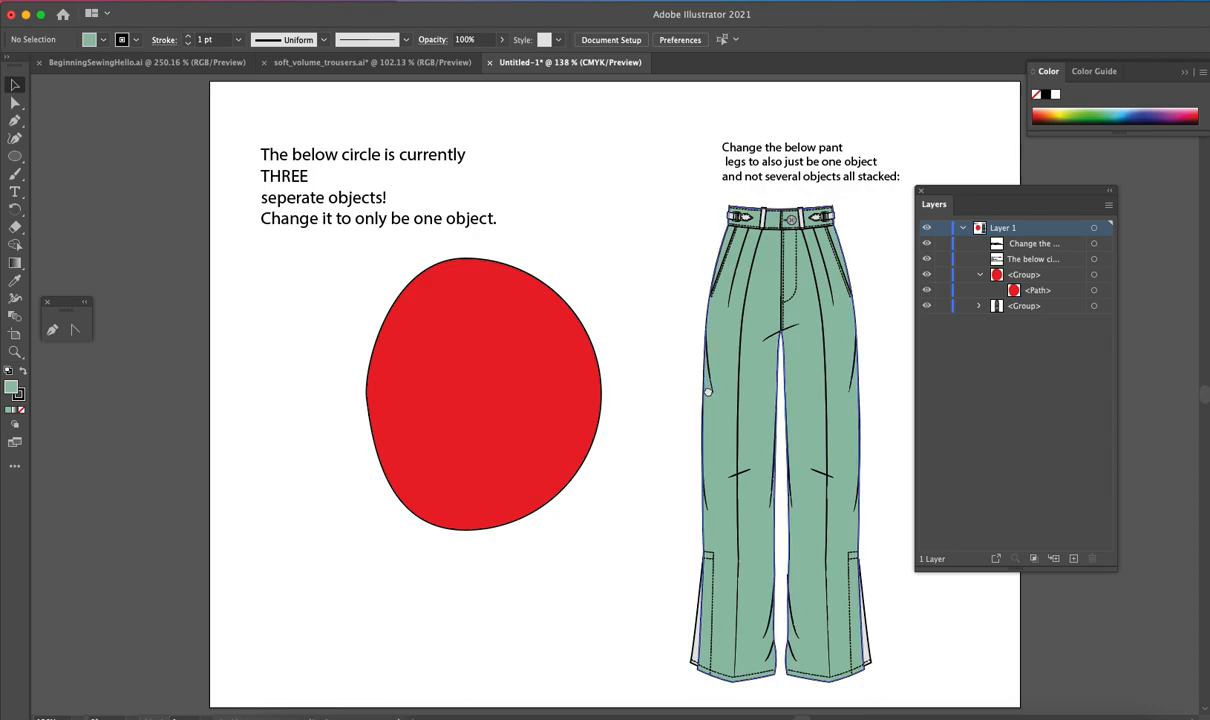
scroll(693, 391, "right", 5)
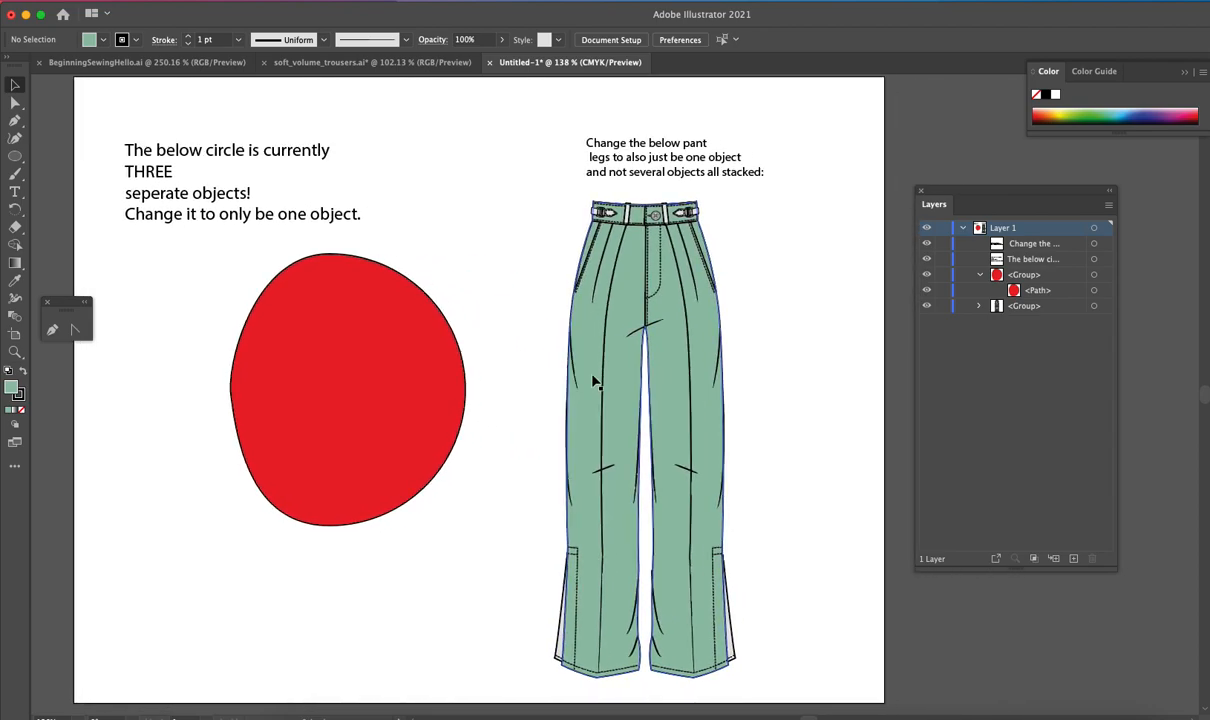